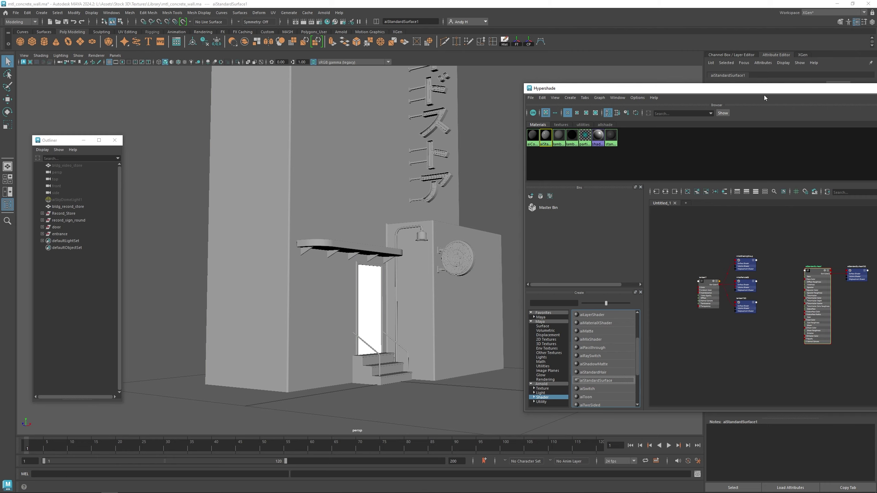
Graph only the aiStandardSurface1 material and its shading group in the Hypershade work area
left_click_drag(765, 98, 593, 88)
scroll(649, 272, "up", 5)
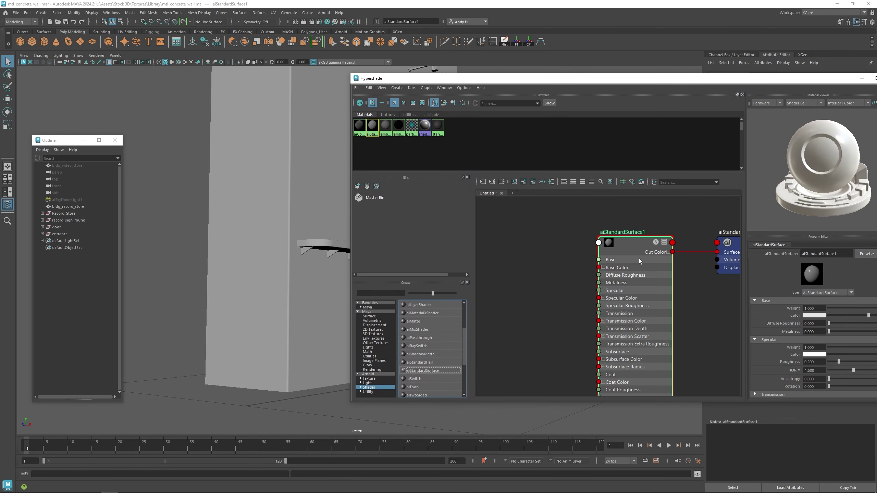
scroll(565, 278, "down", 5)
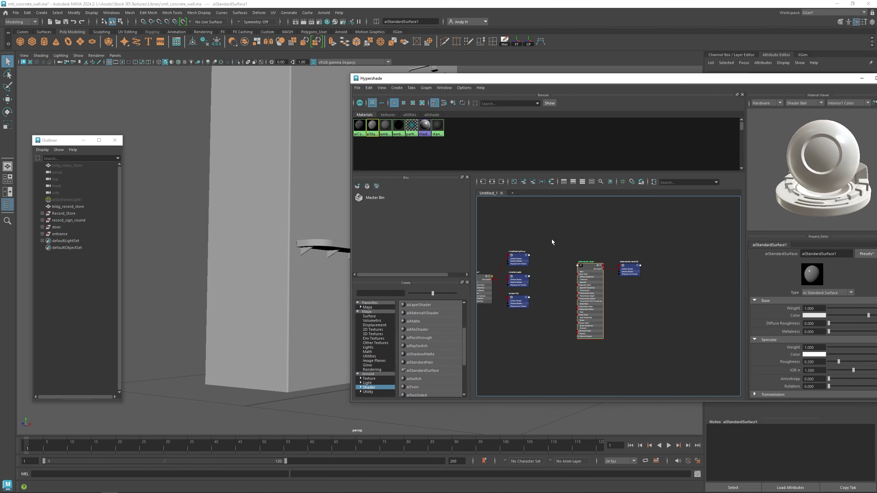
left_click(492, 182)
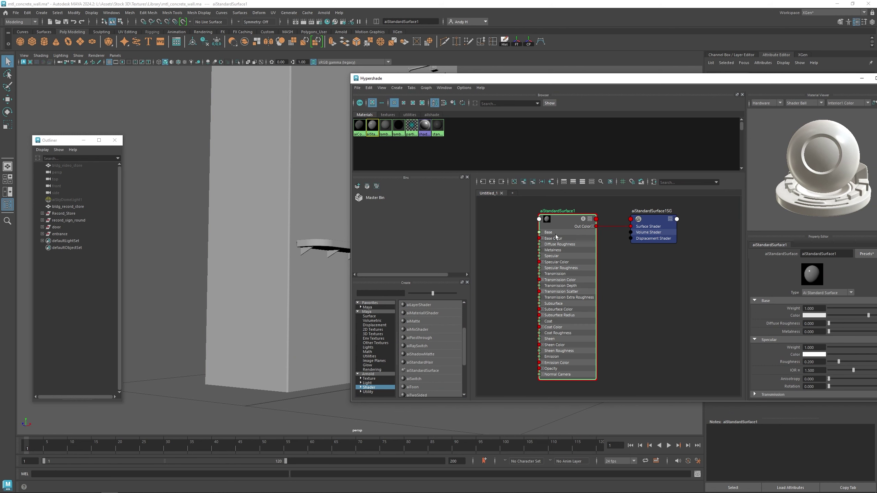
middle_click_drag(517, 273, 578, 276)
left_click_drag(451, 81, 636, 94)
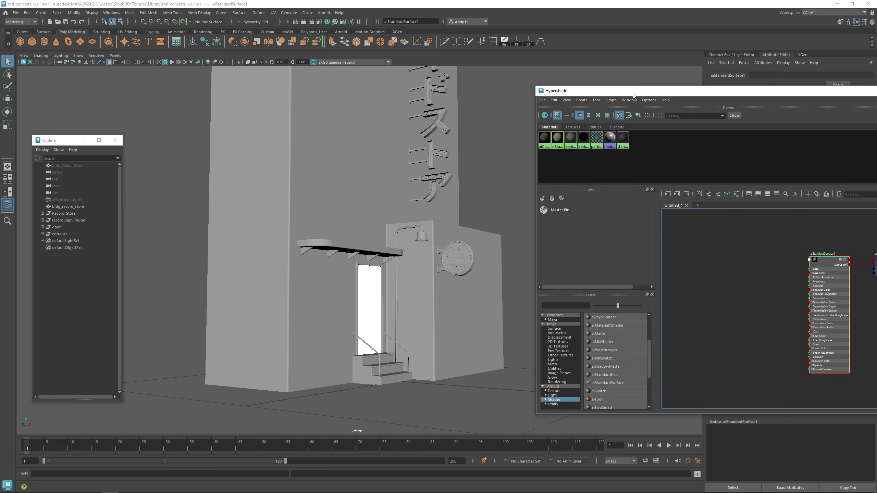
Unhide the aiSkyDomeLight1 light so its environment surrounds the building
left_click(75, 168)
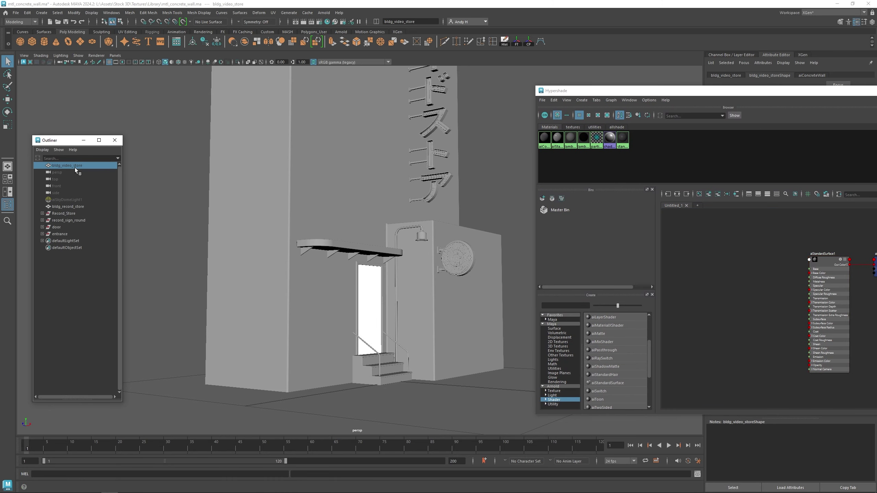
left_click(73, 200)
key("shift+h")
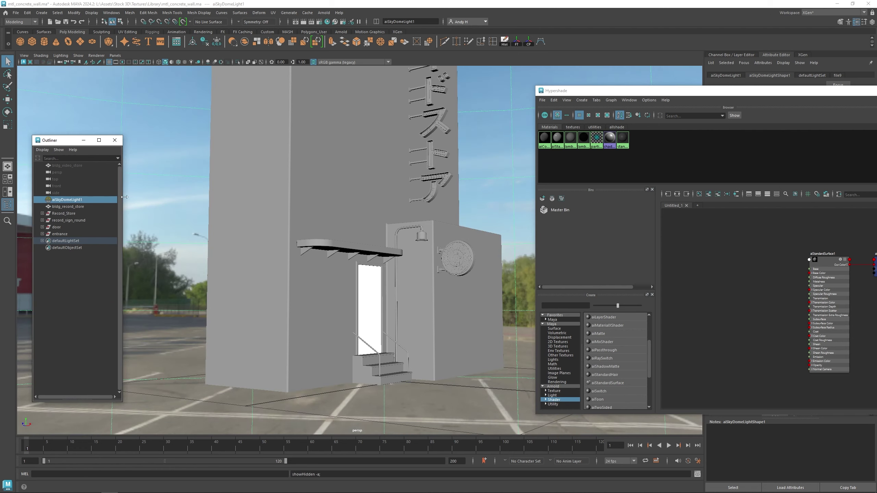
left_click_drag(587, 93, 680, 121)
left_click_drag(463, 151, 438, 153, "alt")
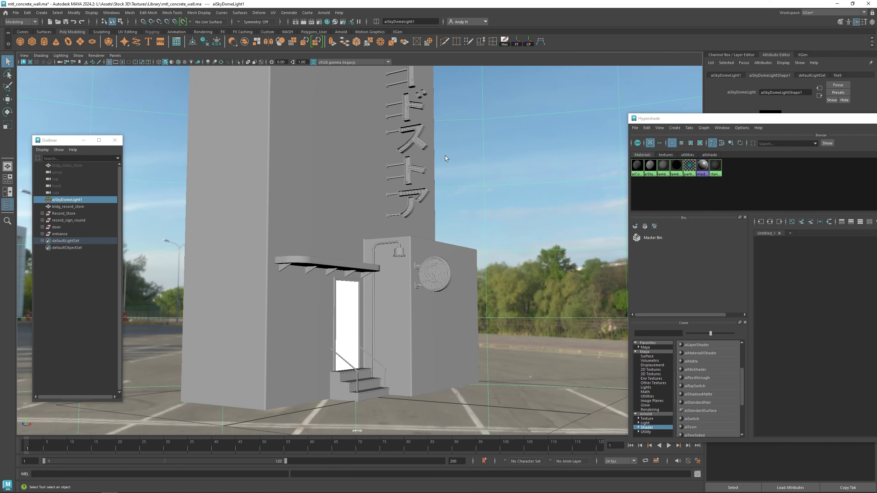
Set Arnold's render device to GPU in the render settings
left_click(320, 22)
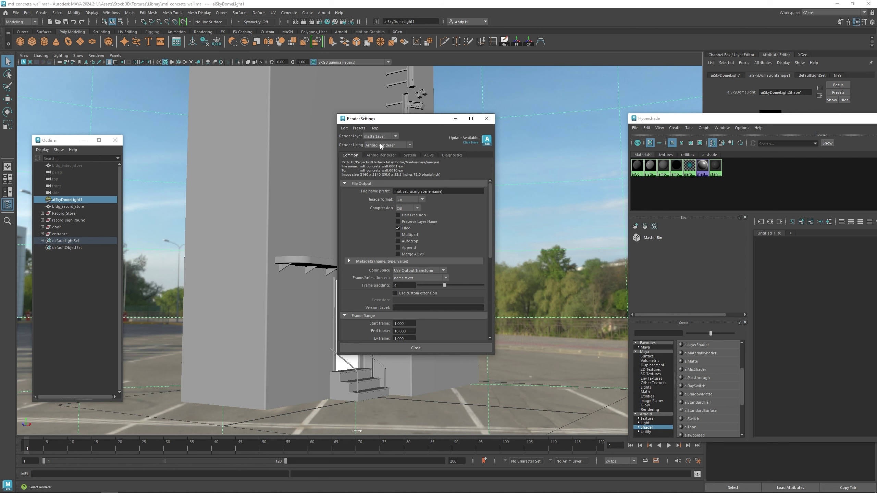
left_click(384, 155)
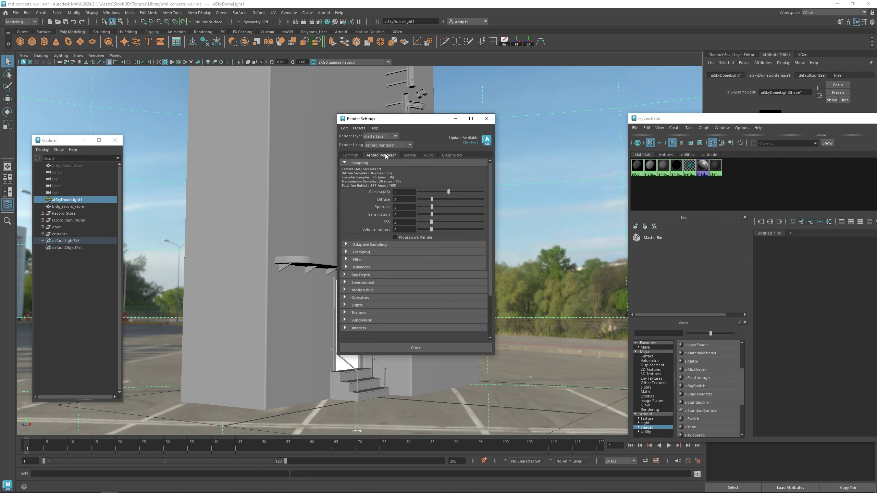
left_click(410, 154)
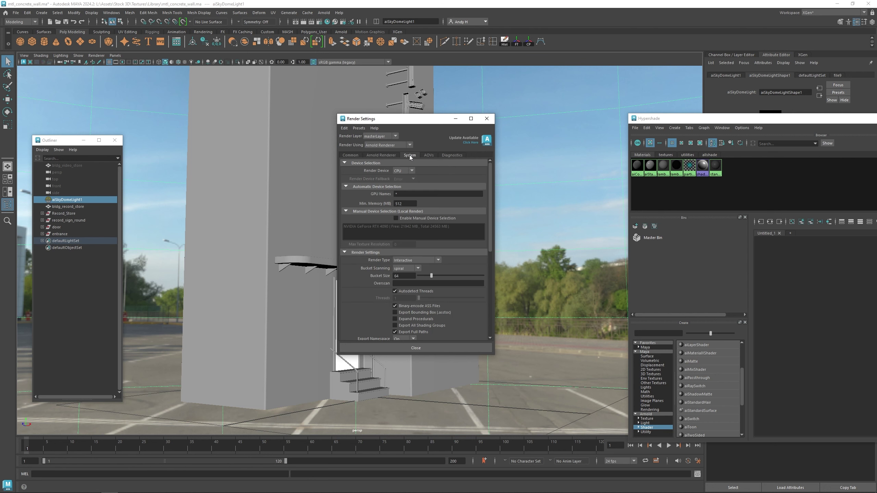
left_click(398, 171)
left_click(398, 186)
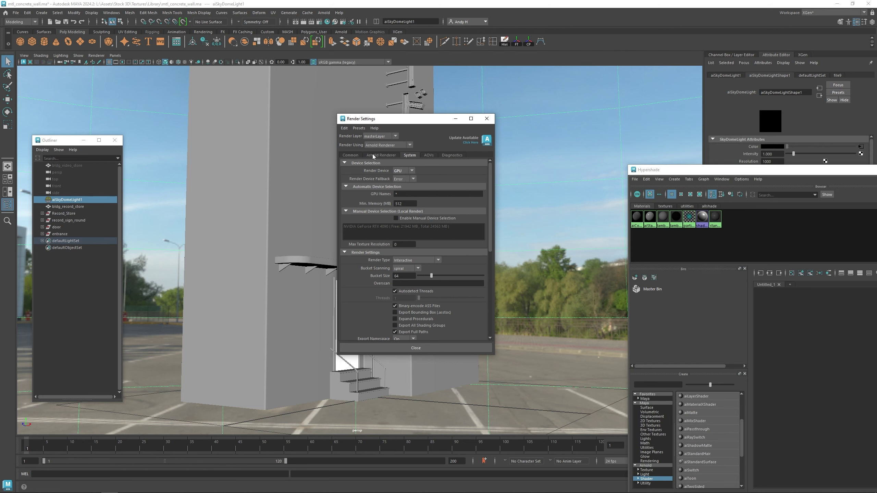
Enable Arnold adaptive sampling with a maximum Camera (AA) of 15 and close the render settings
left_click(373, 154)
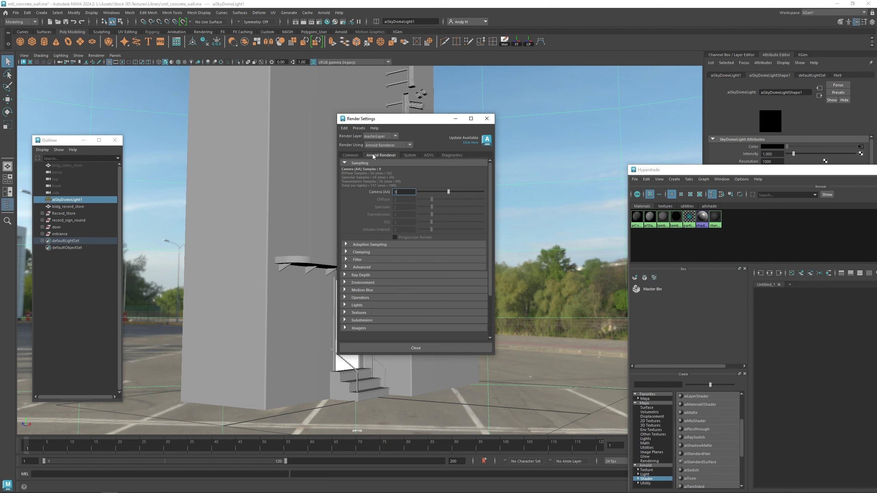
left_click(371, 244)
left_click(397, 253)
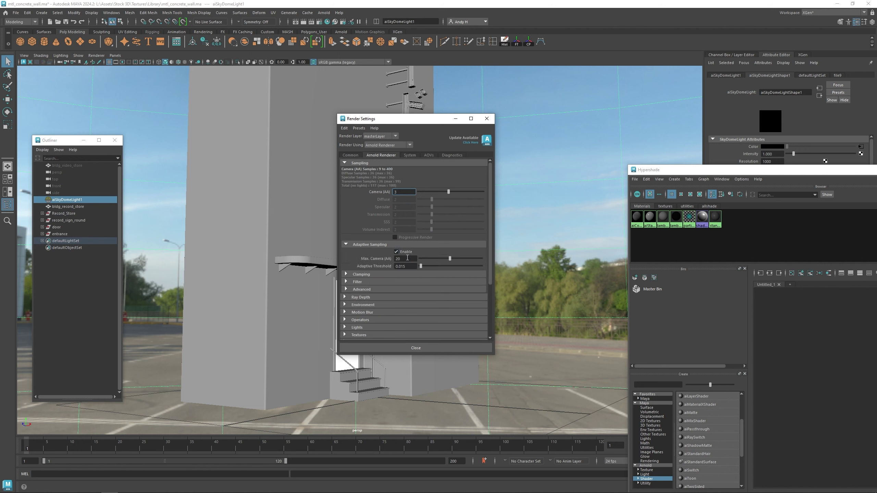
double_click(404, 259)
type("15")
key("Return")
left_click(402, 192)
left_click(404, 192)
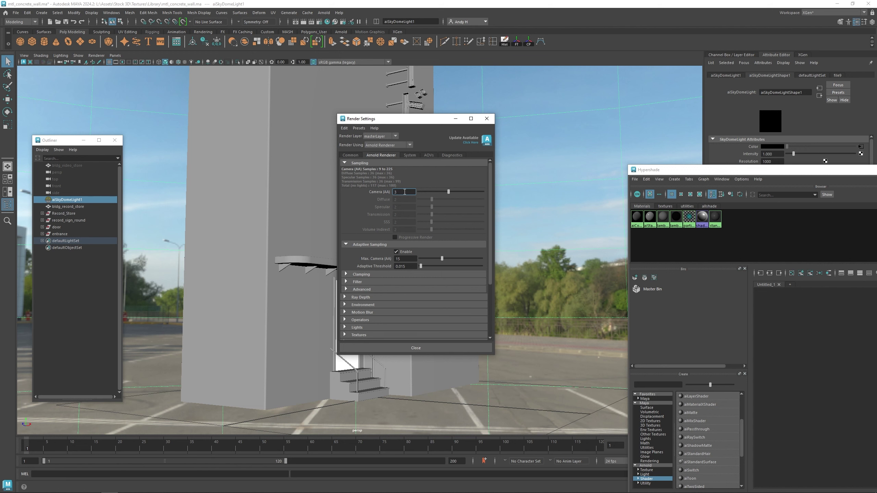
double_click(411, 259)
left_click(391, 349)
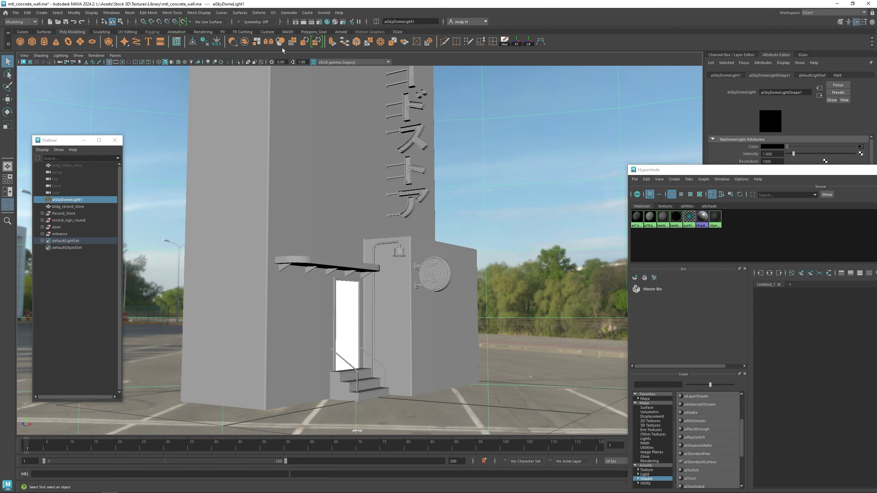
Set the render image size to 1080 by 1920 pixels
left_click(320, 22)
left_click(351, 156)
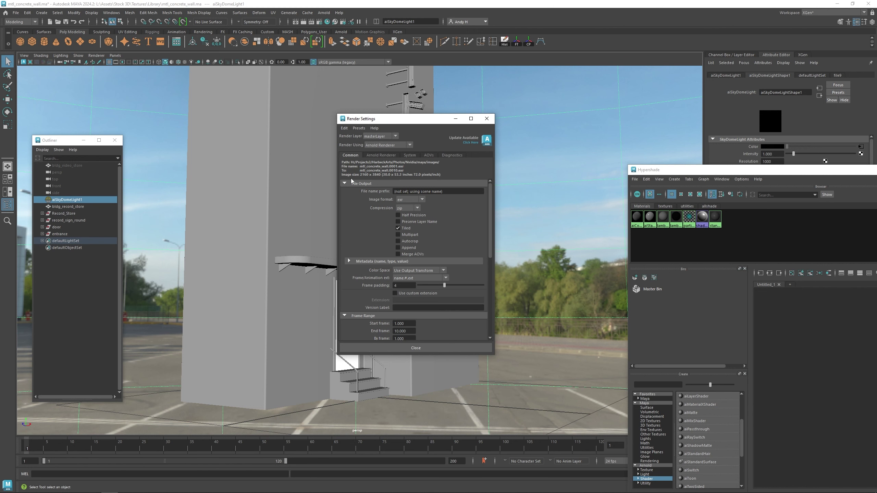
scroll(372, 253, "down", 8)
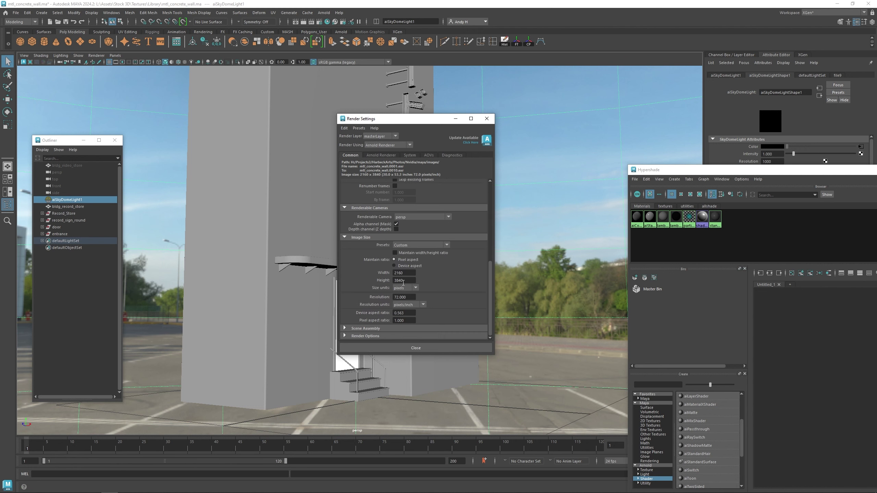
left_click_drag(405, 273, 392, 275)
type("1080")
key("Tab")
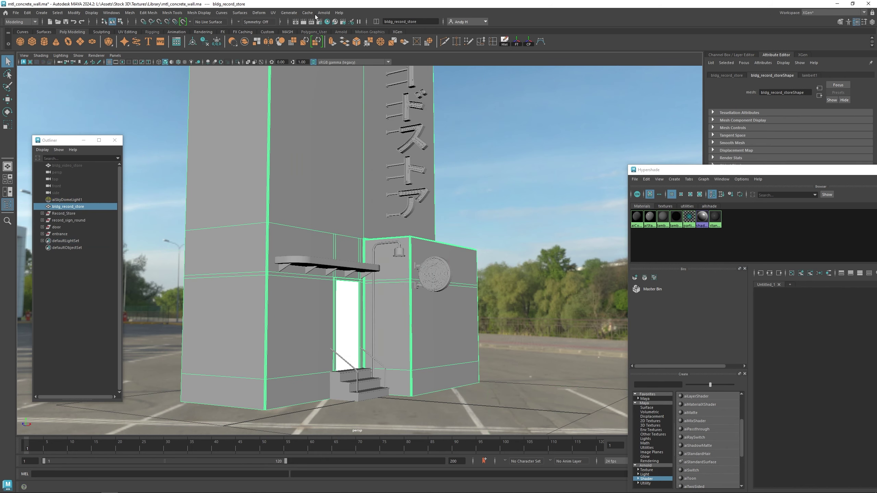
Render the building scene in the Arnold RenderView
left_click(323, 13)
left_click(326, 27)
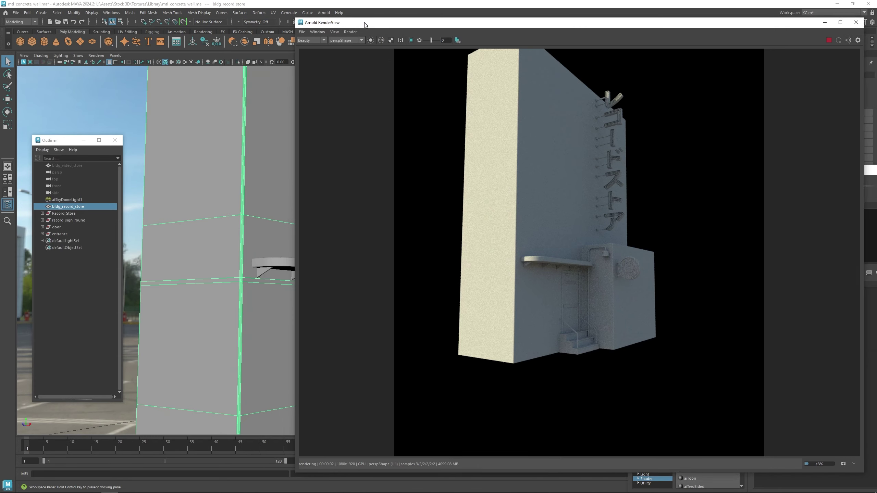
Rotate the sky dome light about 161 degrees around Y to relight the building
left_click(106, 122)
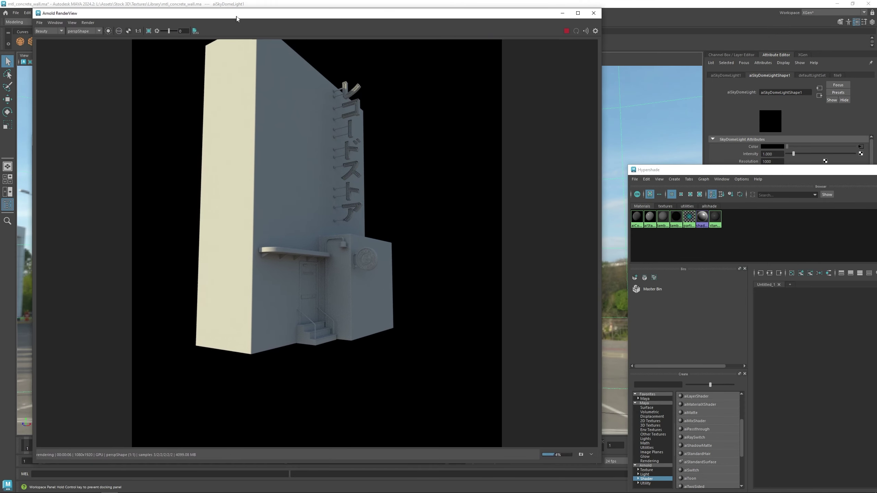
left_click_drag(694, 164, 724, 255)
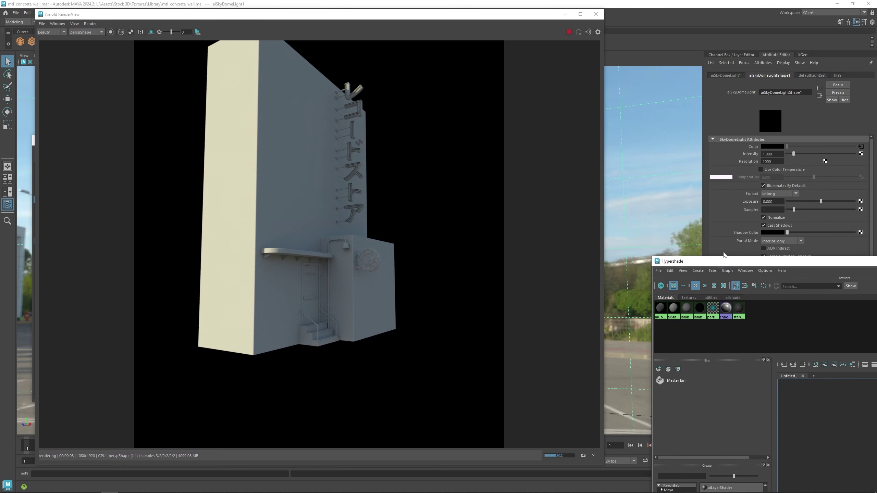
left_click(744, 55)
left_click(837, 104)
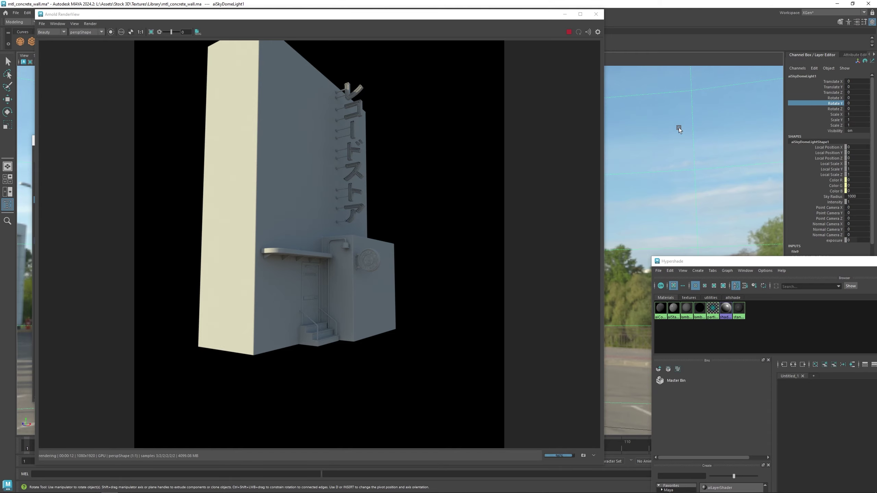
middle_click_drag(679, 127, 743, 127)
Rename the aiStandardSurface1 material to Concrete in the Hypershade
left_click(759, 309)
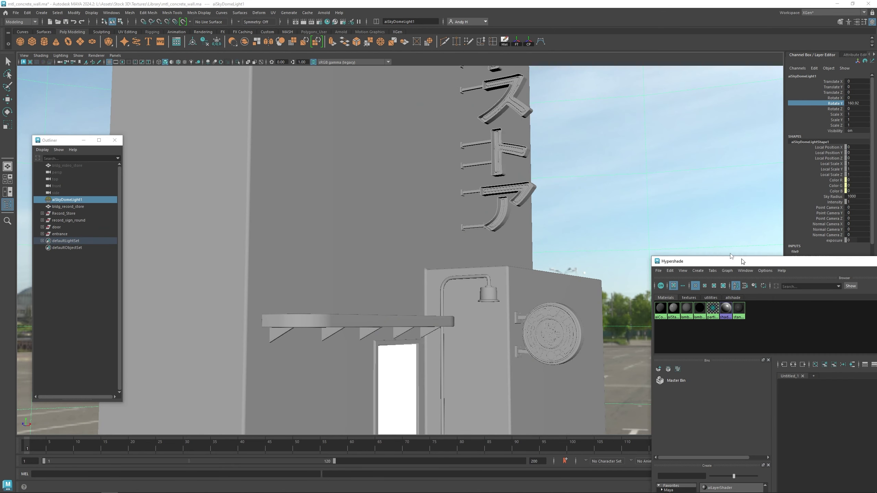
left_click_drag(755, 261, 358, 70)
left_click(276, 117)
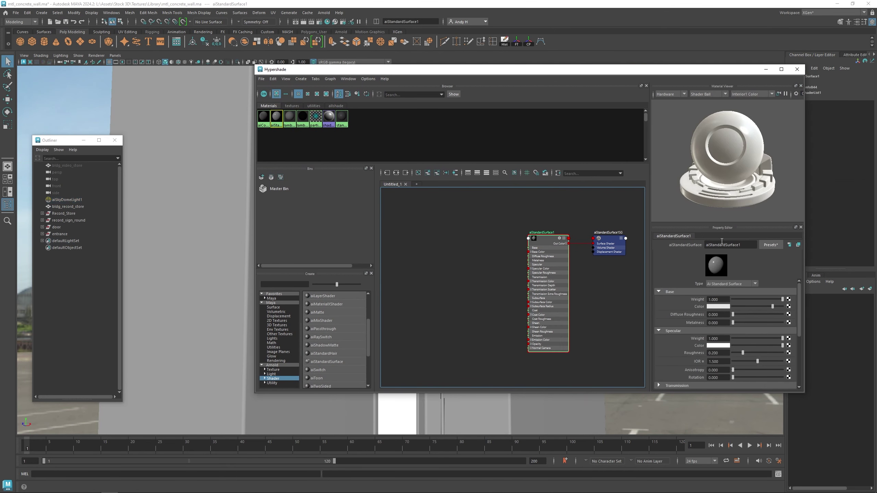
left_click_drag(749, 245, 691, 247)
type("Co")
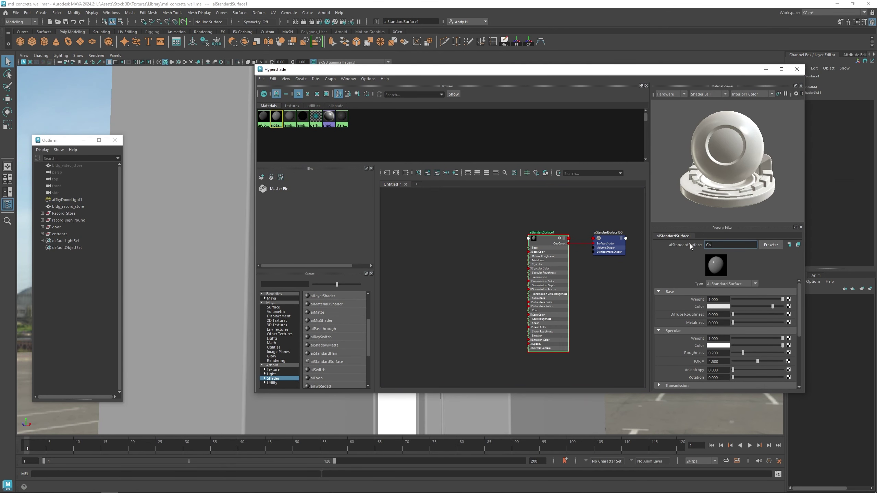
type("ncrete")
key("Return")
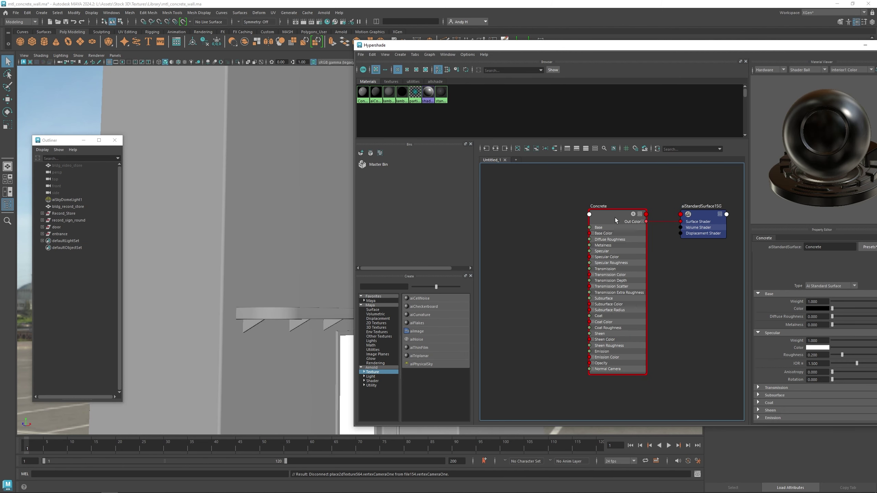
Map an Arnold aiTriplanar texture to the base color of the Concrete material
mouse_move(615, 218)
left_mouse_down()
mouse_move(607, 218)
mouse_move(617, 218)
left_mouse_up()
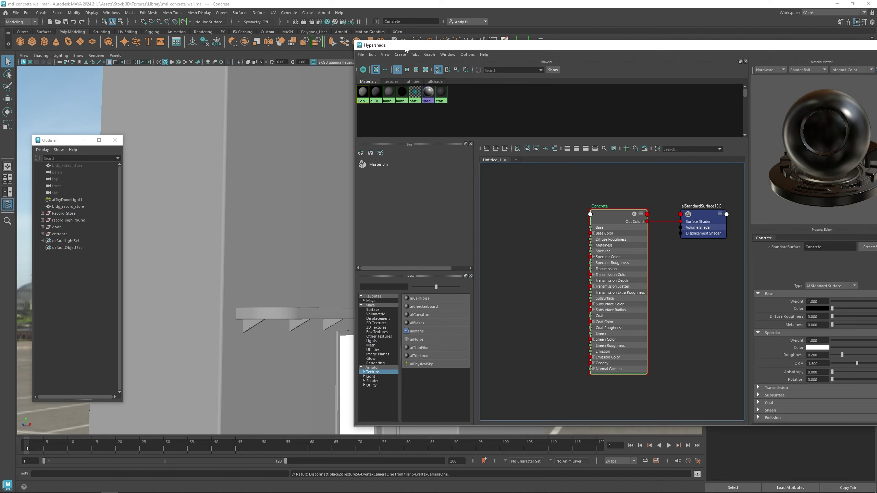
left_click_drag(406, 49, 458, 51)
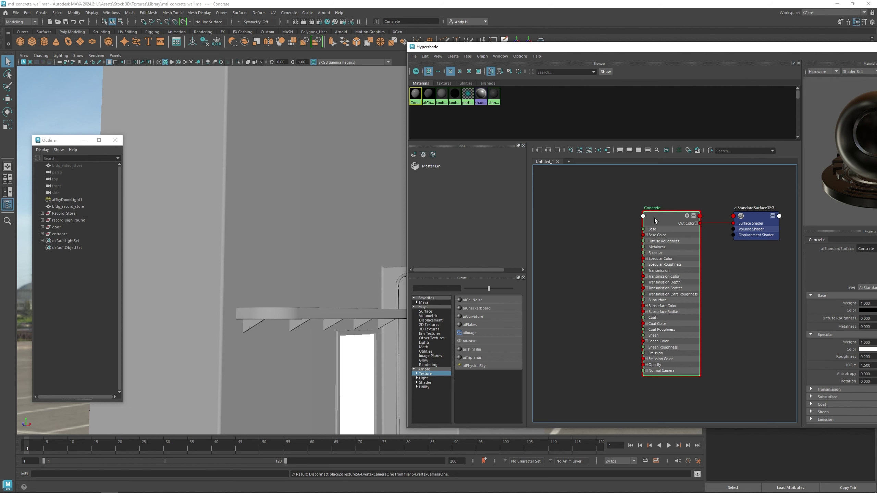
left_click_drag(815, 47, 666, 47)
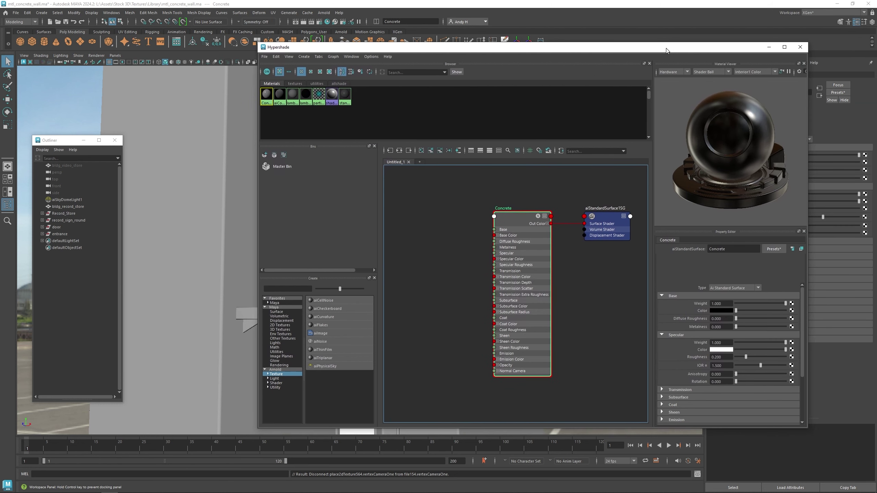
left_click(791, 311)
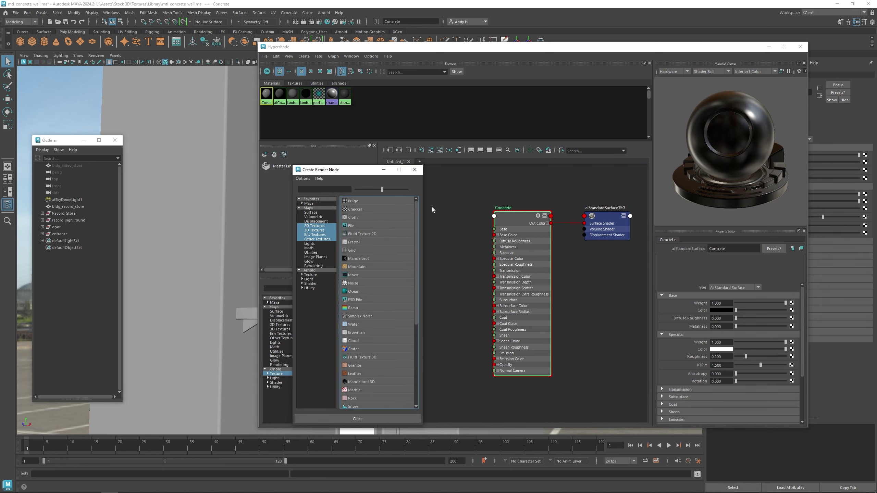
left_click(310, 275)
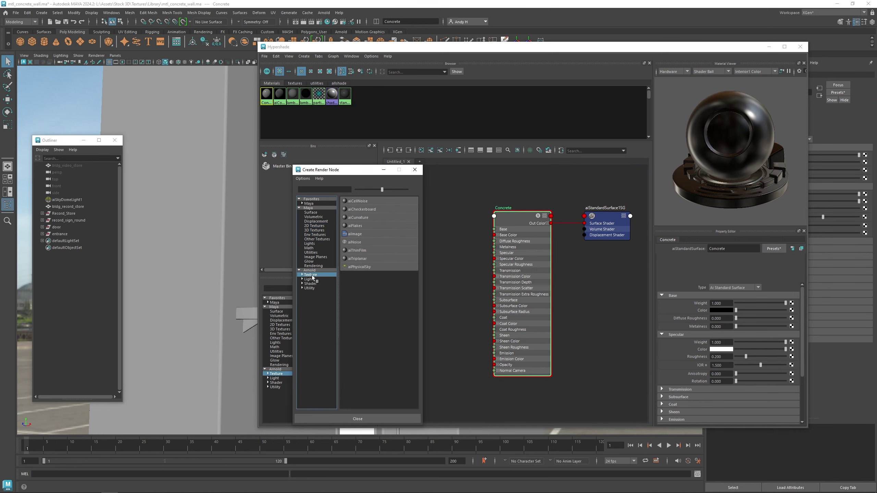
left_click(367, 259)
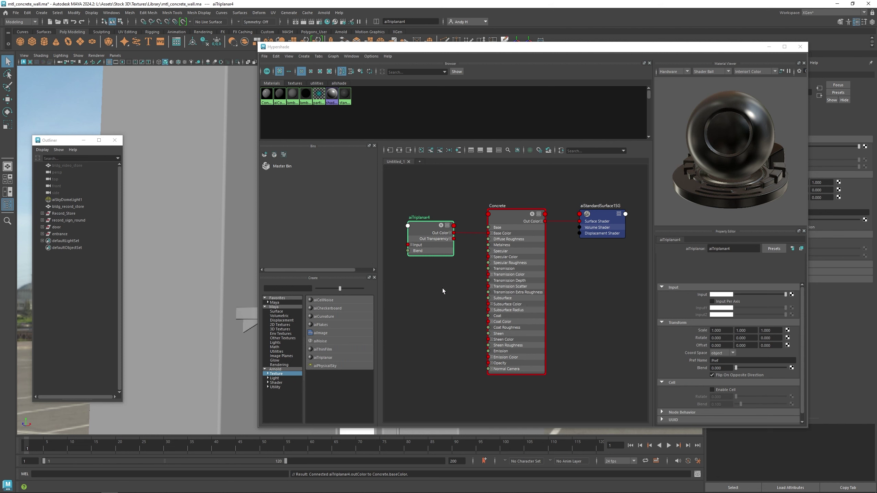
Connect a new File texture to the Input of the triplanar node
middle_click_drag(442, 288, 570, 292)
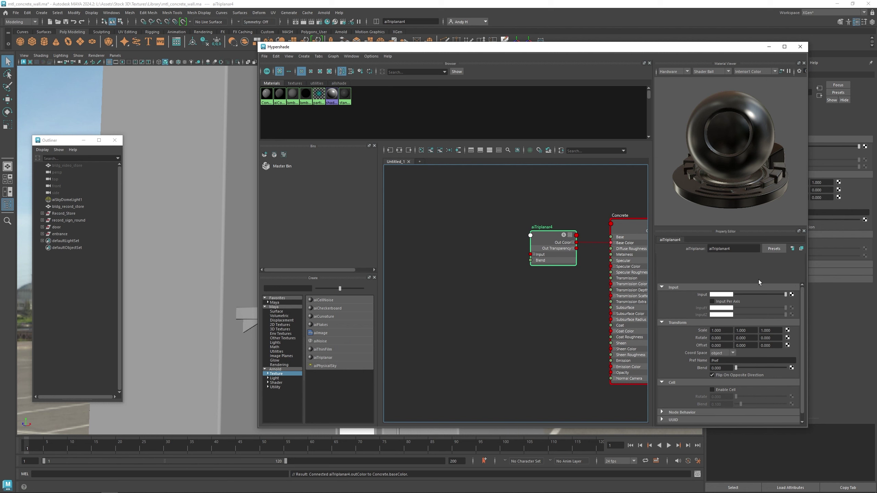
left_click(792, 295)
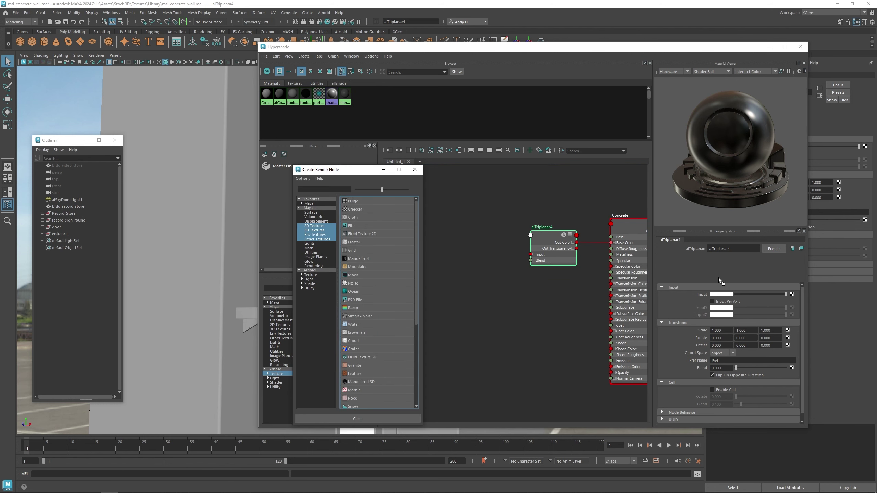
left_click(360, 225)
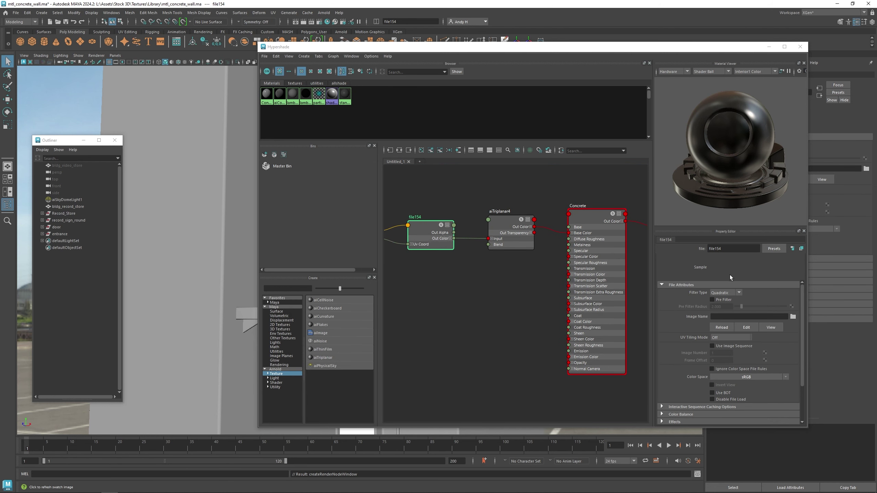
Load DefaultMaterial_Base_color.png from the plaster_crackle1 folder into the file texture and preview the image
left_click(720, 317)
key("ctrl+v")
key("Return")
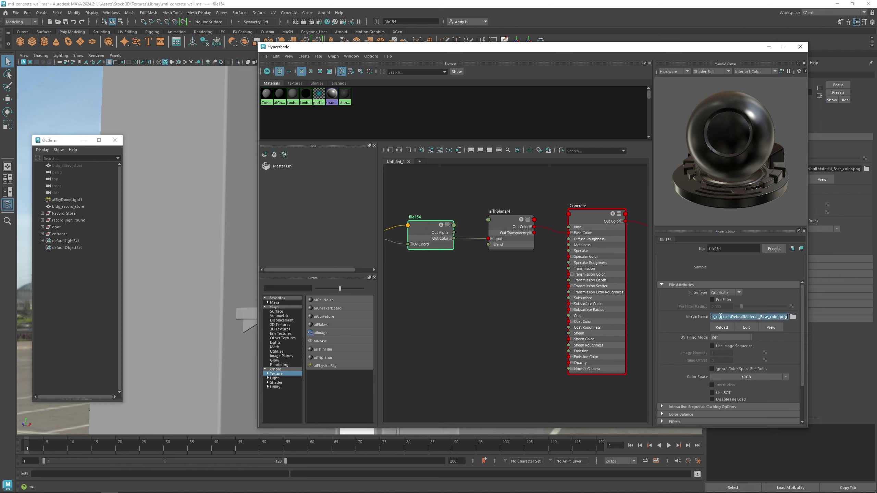
left_click(771, 327)
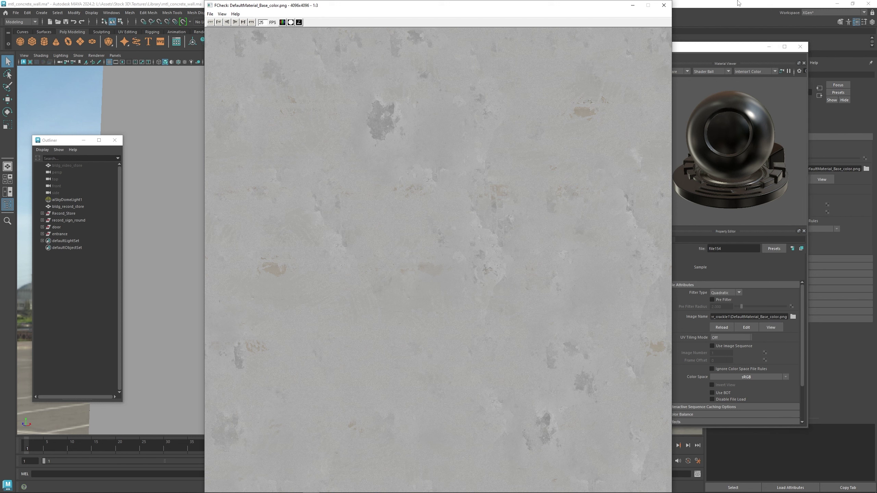
left_click(664, 5)
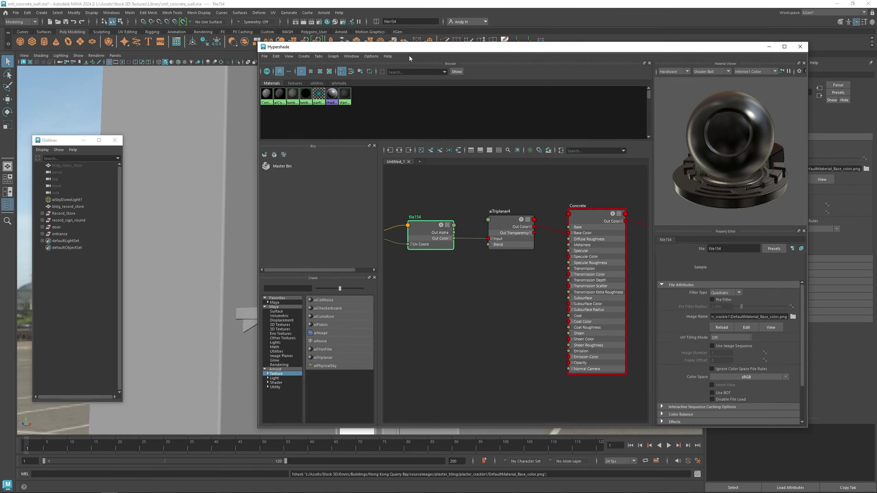
Render the building in the Arnold RenderView and arrange the render window so the viewport stays accessible beside it
left_click_drag(403, 49, 544, 57)
left_click(639, 229)
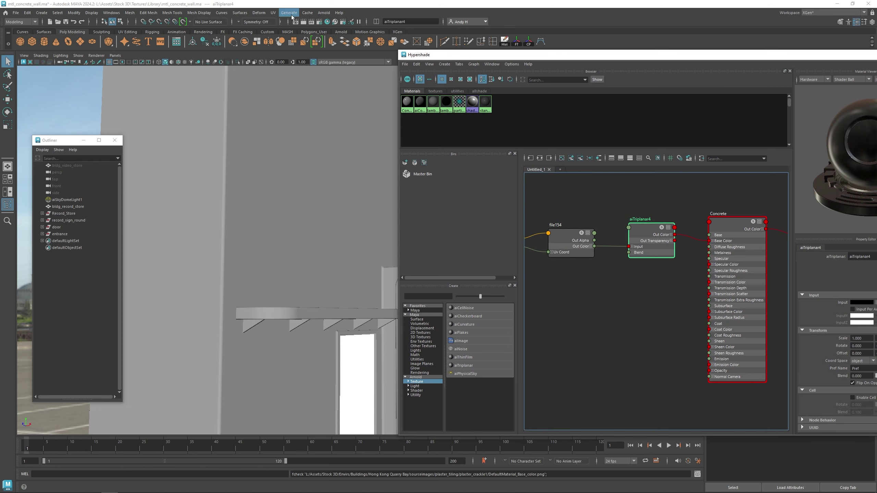
left_click(324, 12)
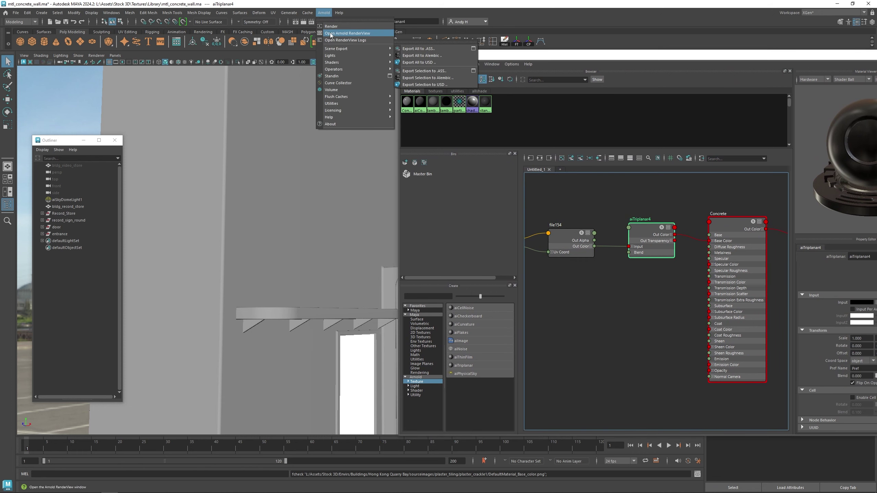
left_click(332, 33)
left_click_drag(369, 18, 270, 268)
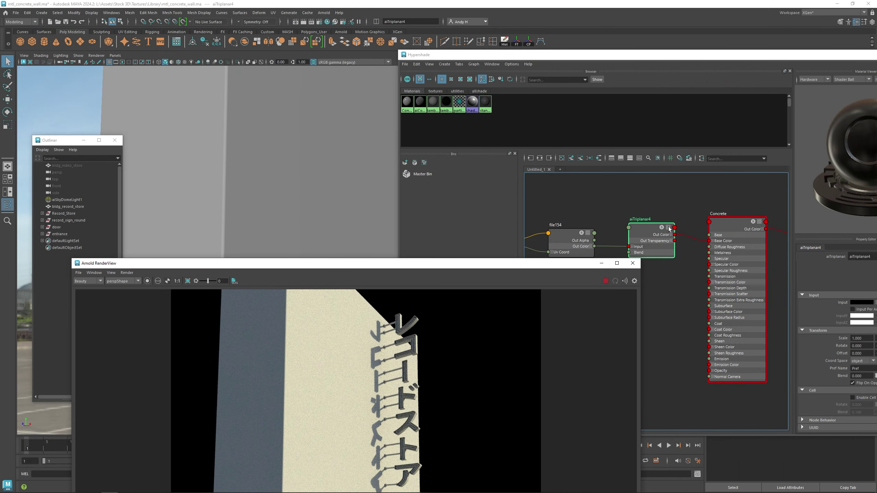
left_click(311, 114)
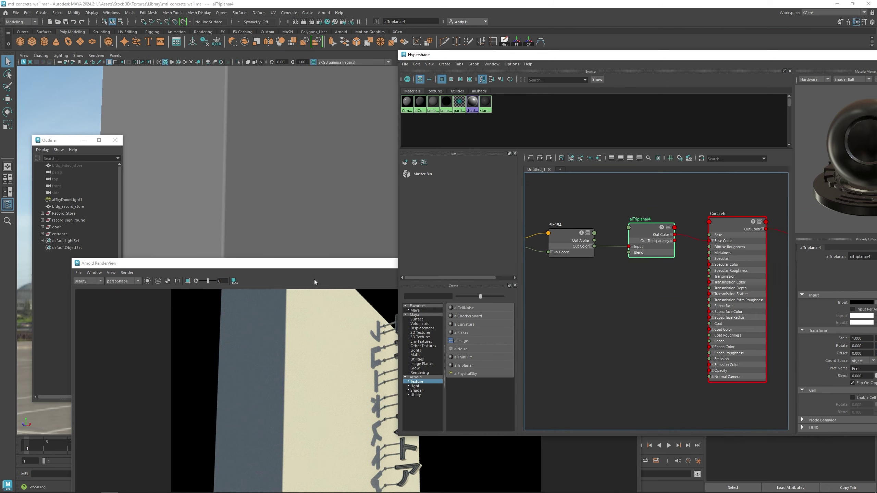
left_click_drag(314, 31, 301, 23)
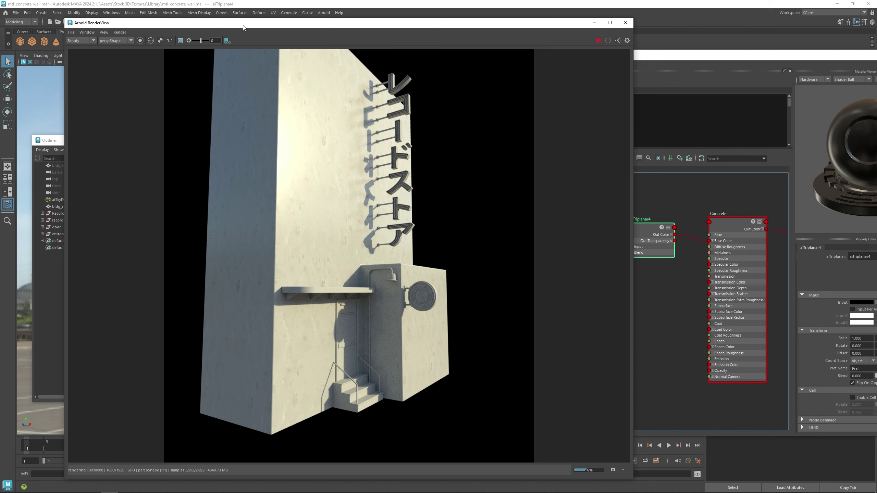
left_click_drag(244, 24, 428, 31)
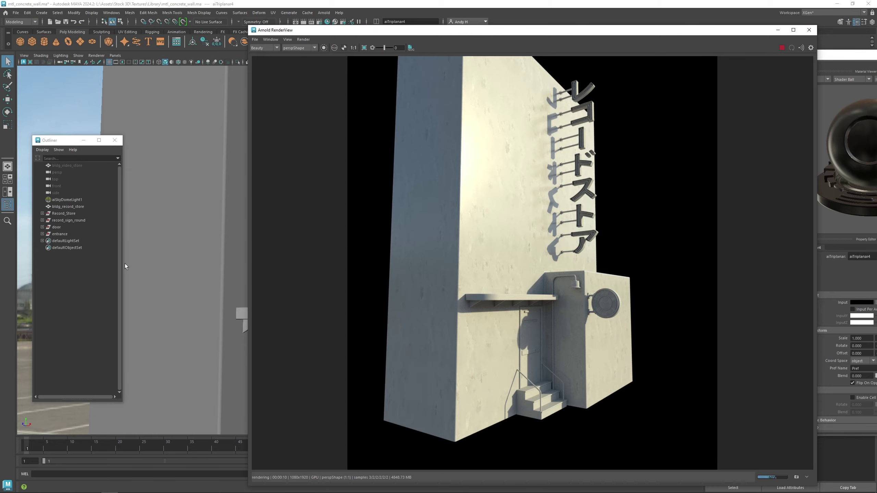
Inspect the triplanar concrete texture on the rendered walls from different angles and distances, and close the render window
left_click_drag(219, 195, 191, 190, "alt")
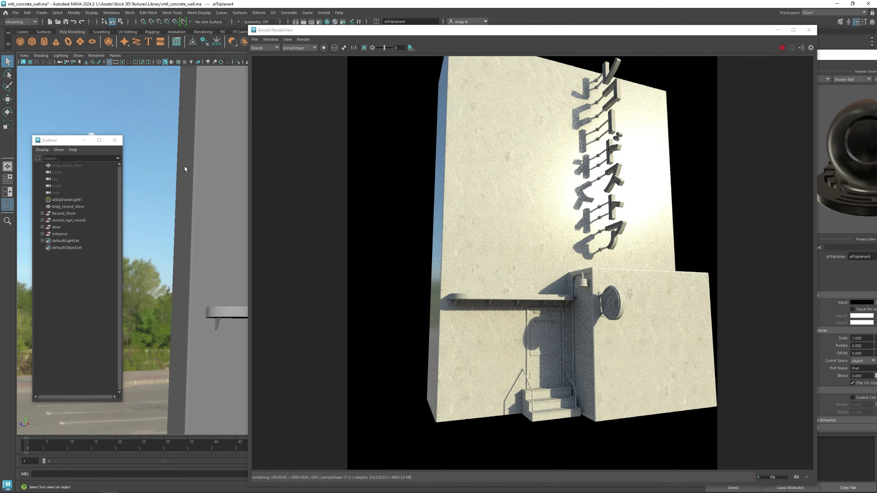
left_click_drag(214, 153, 242, 142, "alt")
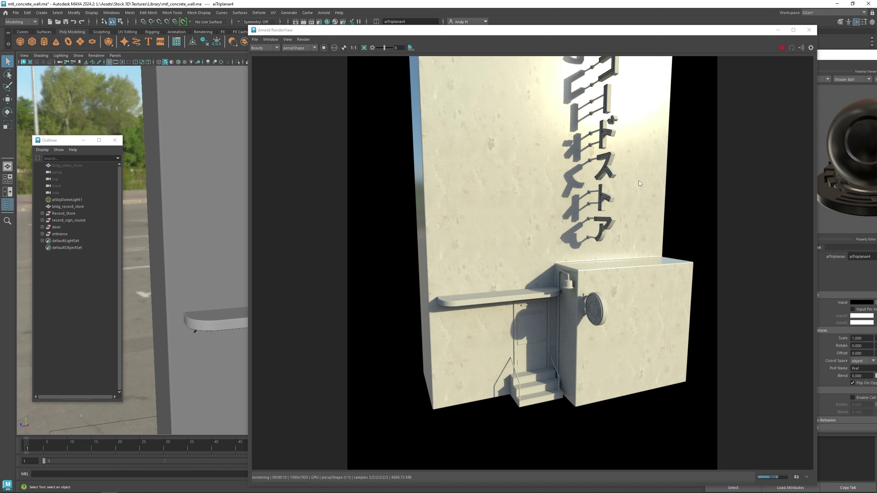
right_click_drag(170, 157, 240, 119, "alt")
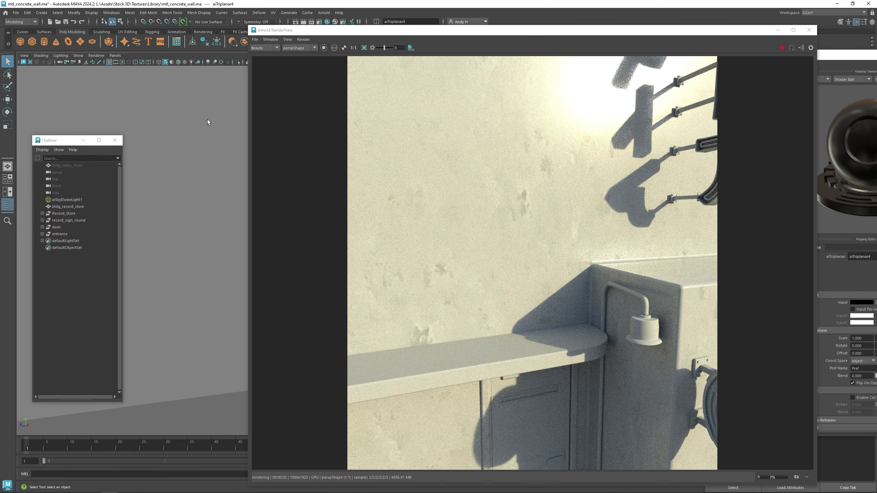
right_click_drag(222, 121, 56, 104, "alt")
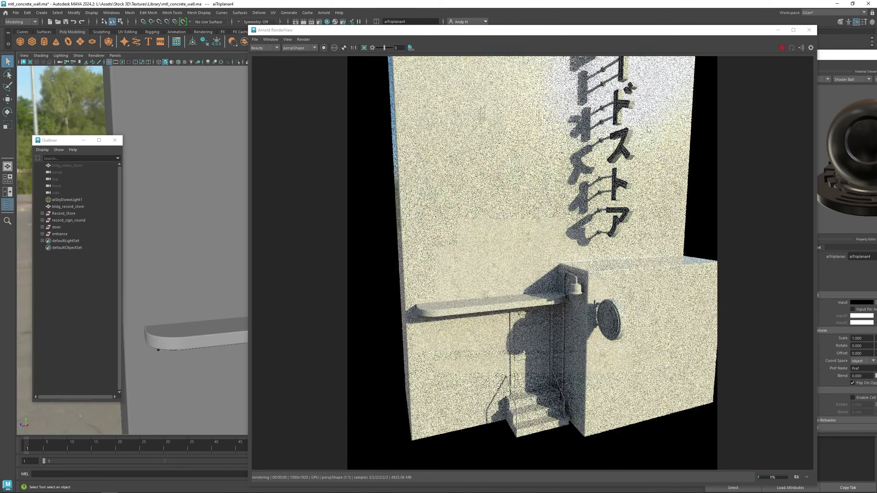
left_click(809, 30)
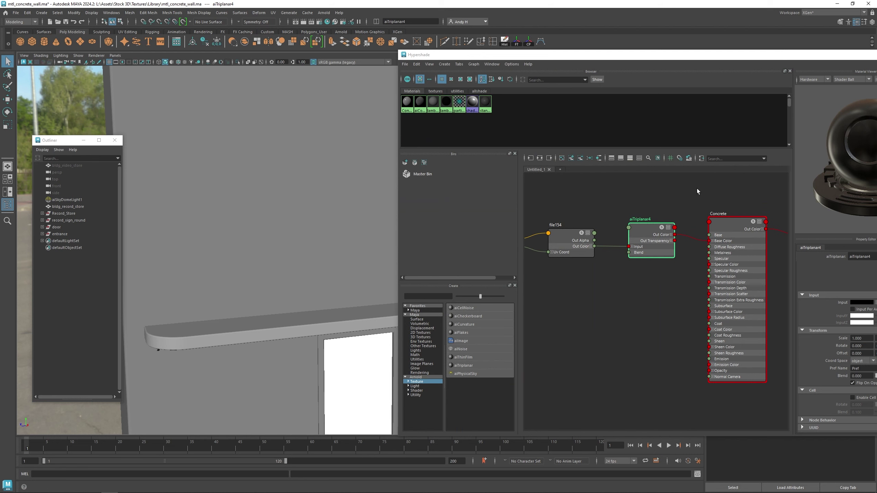
Disconnect the triplanar node from the Concrete base color and move the texture nodes away from the material to make room
left_click(720, 306)
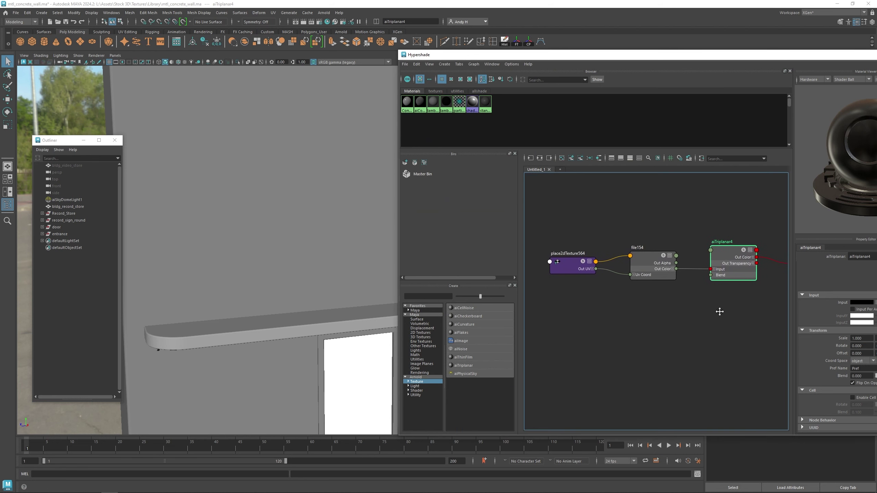
left_click_drag(695, 283, 677, 266)
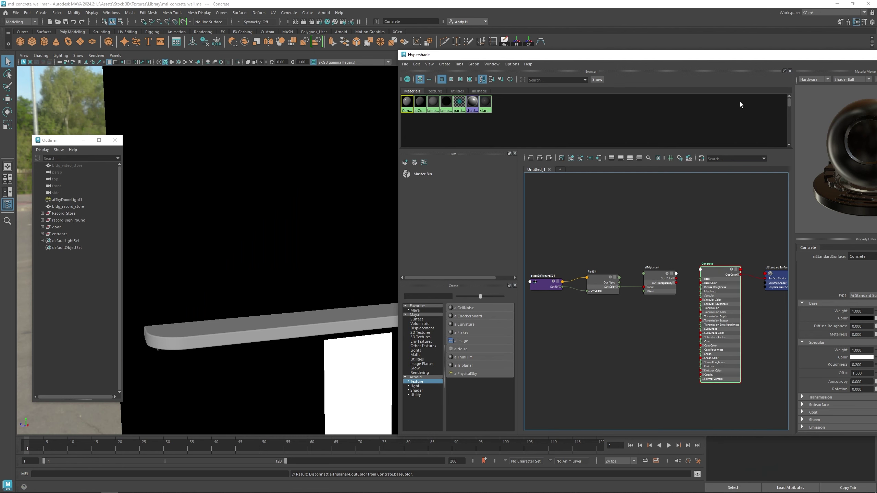
left_click_drag(731, 66, 583, 69)
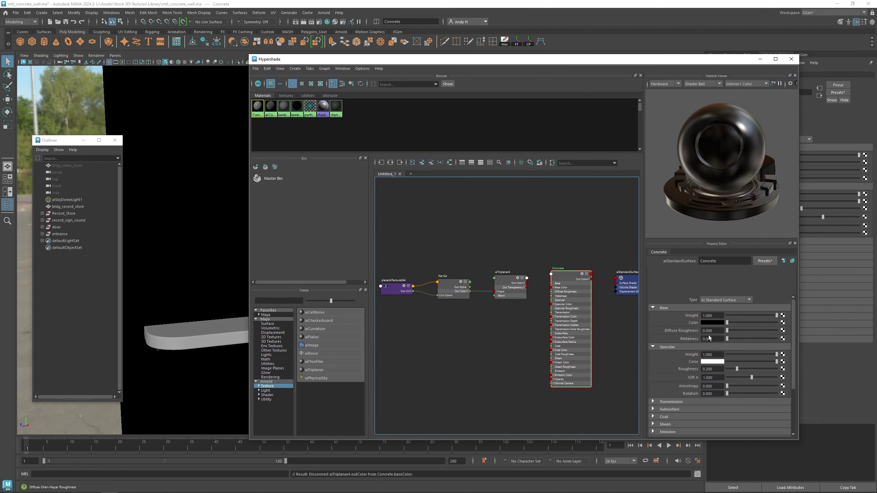
middle_click_drag(468, 253, 536, 247, "alt")
left_click_drag(552, 289, 580, 304)
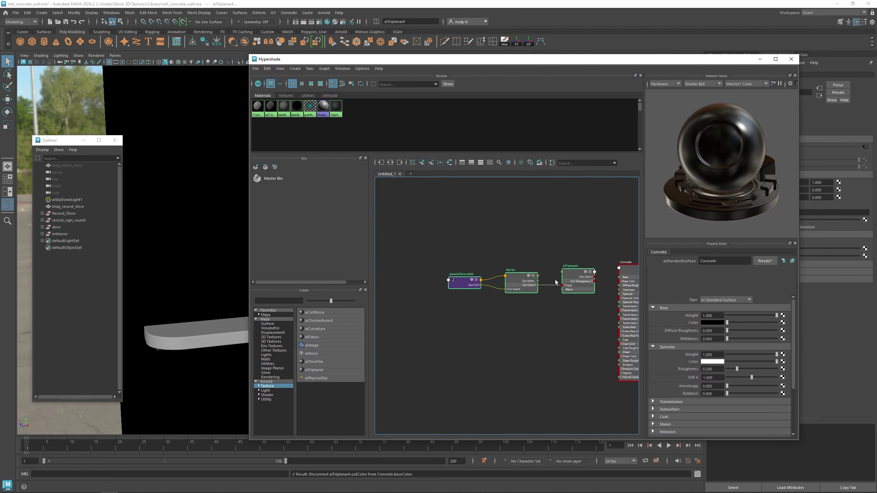
left_click_drag(521, 284, 478, 274)
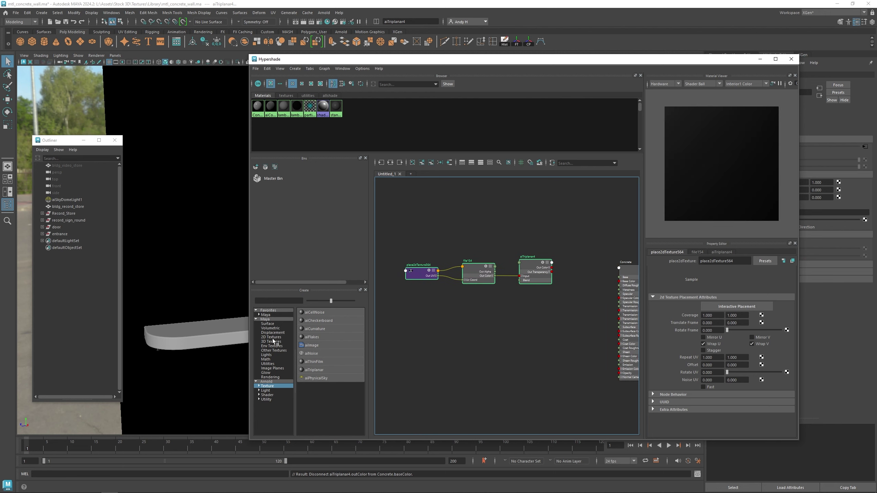
Add a blendColors node to the graph and place it between the triplanar node and the Concrete material
left_click(278, 299)
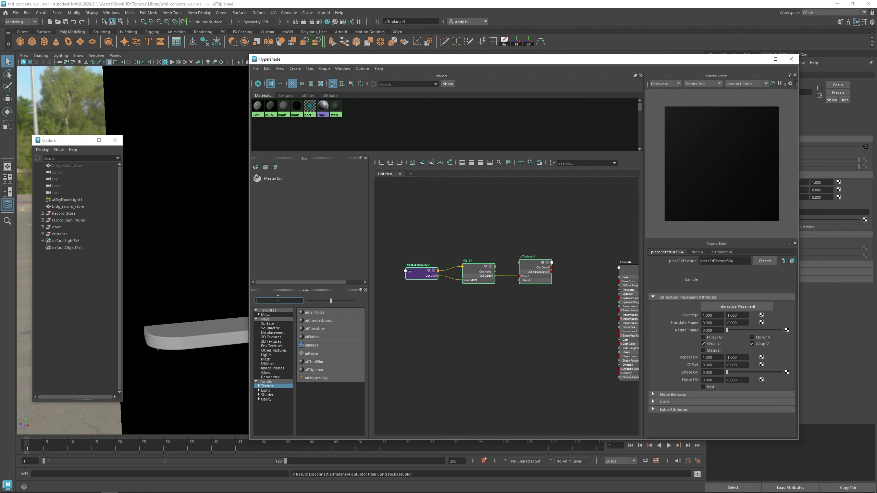
left_click(466, 338)
left_click(286, 301)
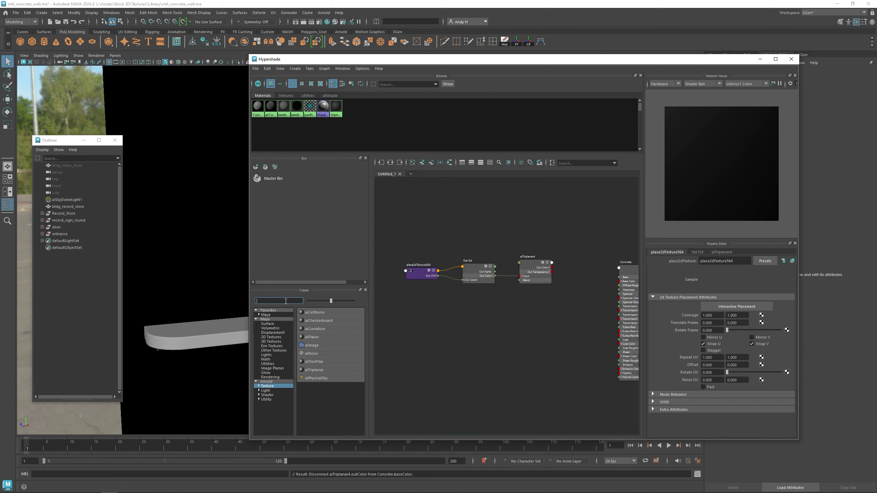
left_click(504, 304)
key("Tab")
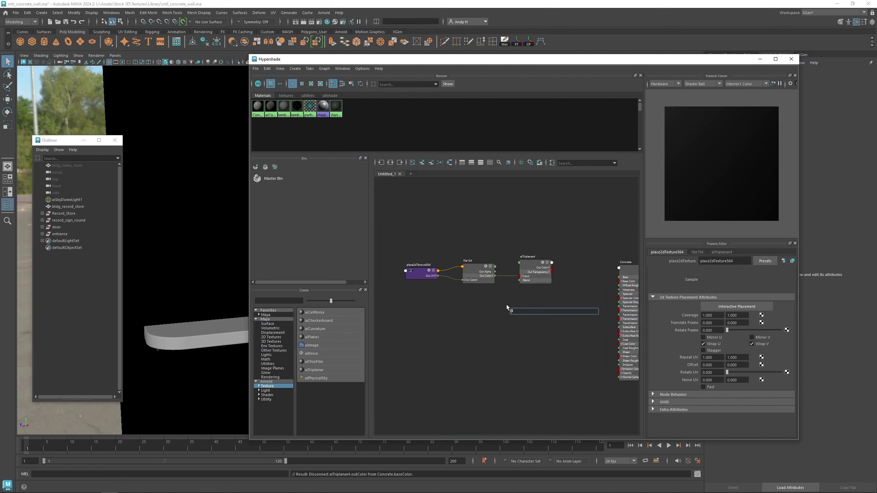
type("blend")
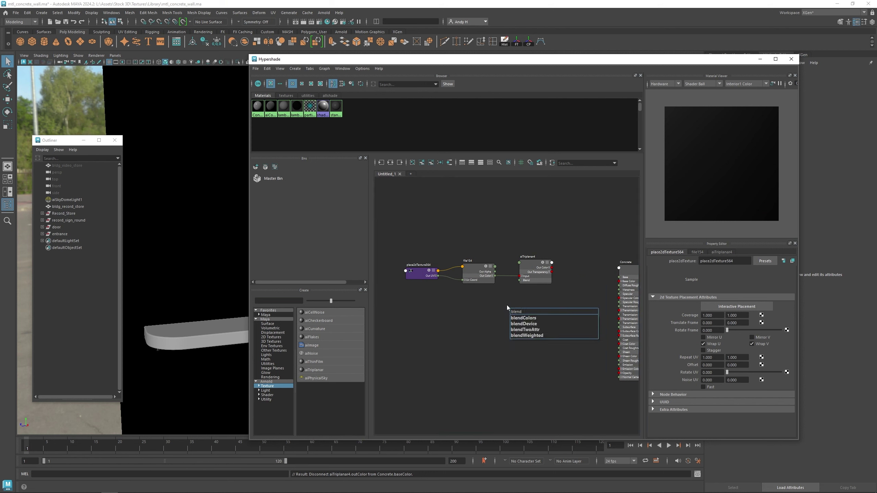
left_click(527, 318)
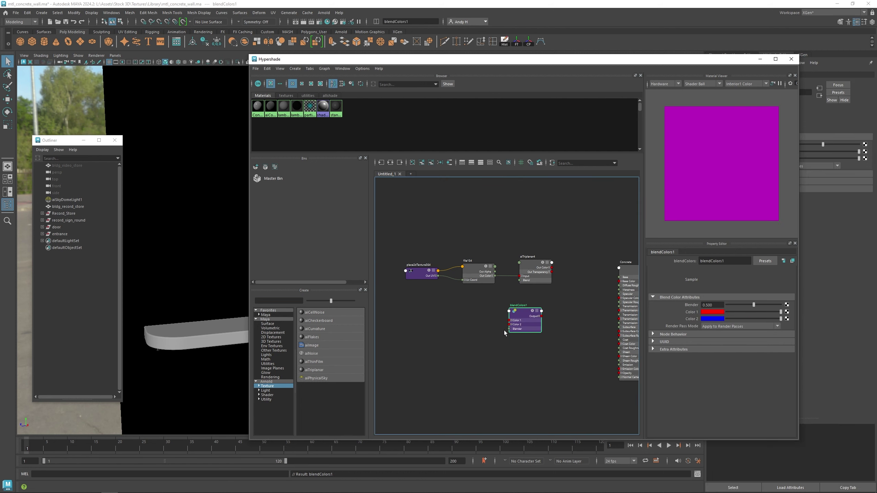
left_click_drag(520, 330, 575, 320)
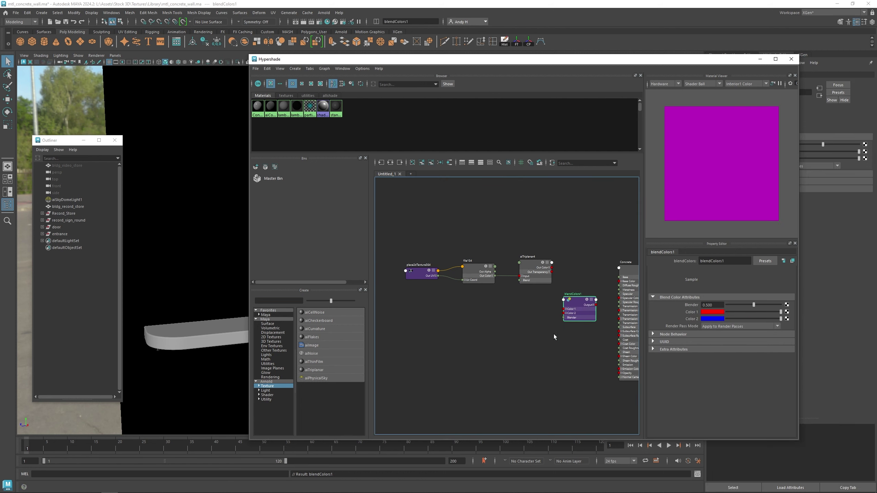
Add an Arnold aiCellNoise texture below the file node and set its pattern to cell1
left_click(518, 334)
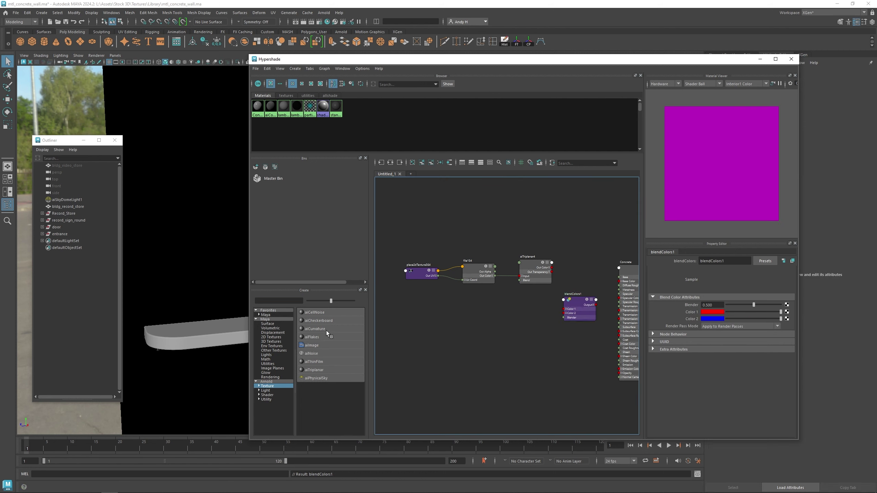
left_click(311, 312)
left_click(463, 340)
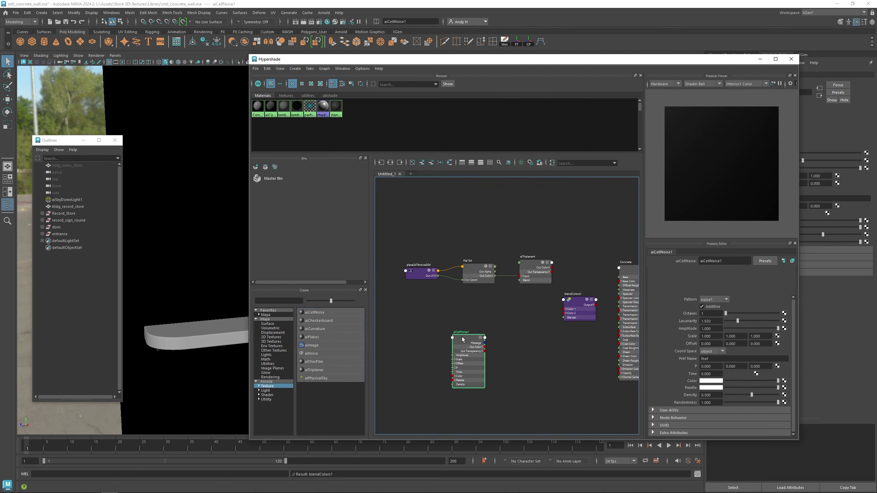
left_click(713, 299)
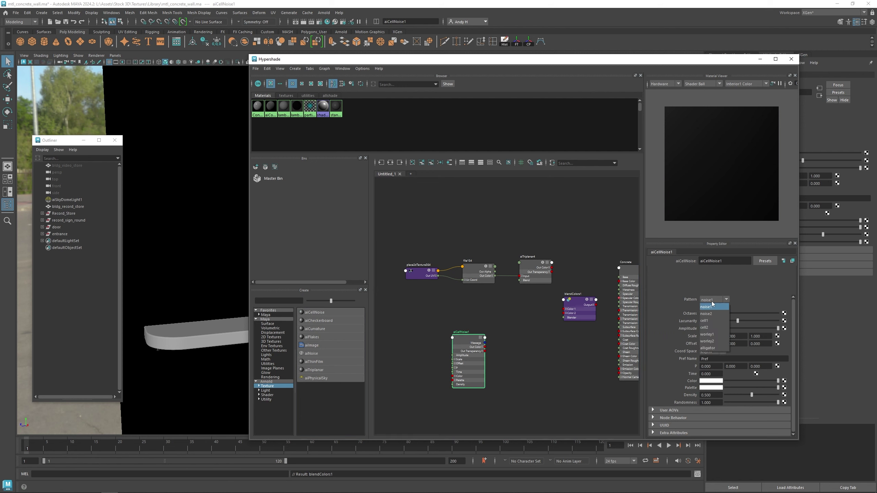
left_click(708, 322)
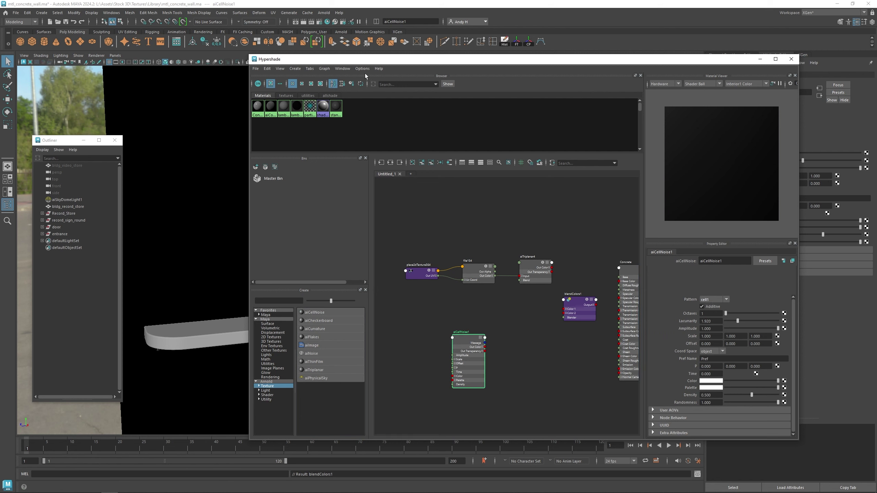
Connect the cell noise Out Color to the Concrete material's Base Color and arrange the noise node beneath the blendColors node
left_click_drag(579, 303, 542, 302)
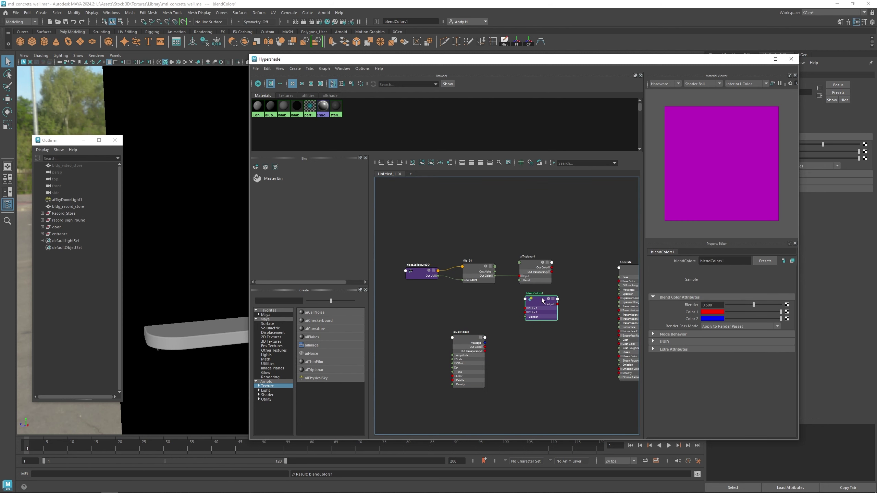
middle_click_drag(478, 341, 415, 345, "alt")
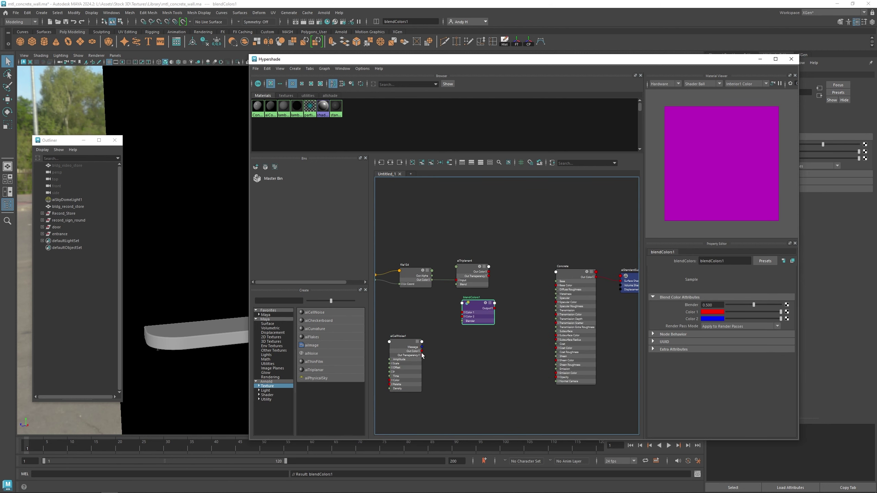
left_click_drag(422, 351, 556, 285)
left_click_drag(404, 343, 489, 340)
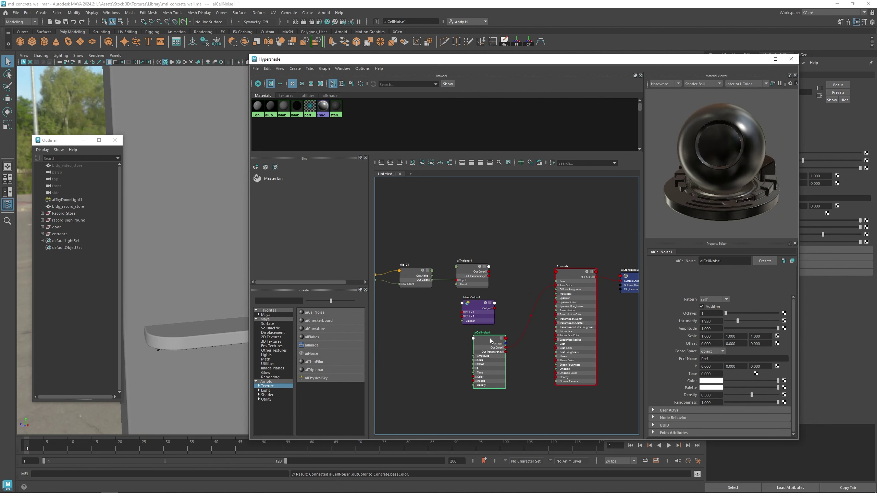
Render the building with Arnold to preview the cell noise on the walls, moving the render window off the Hypershade
left_click(323, 12)
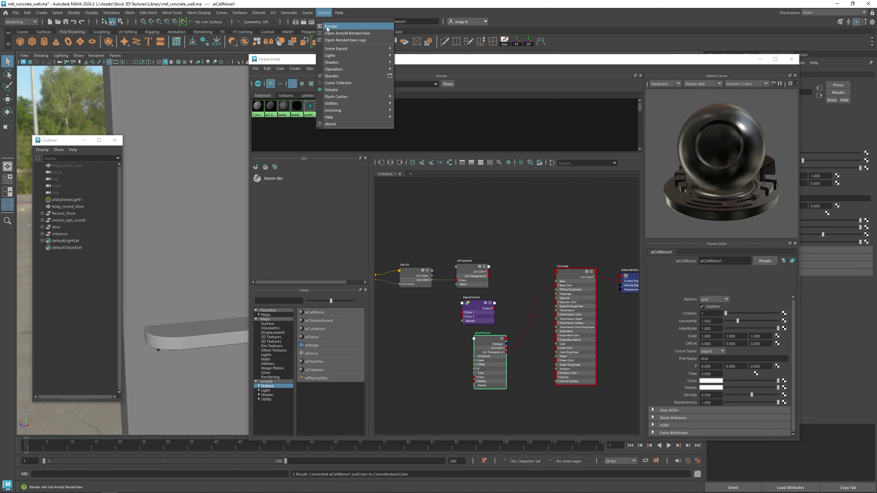
left_click(331, 28)
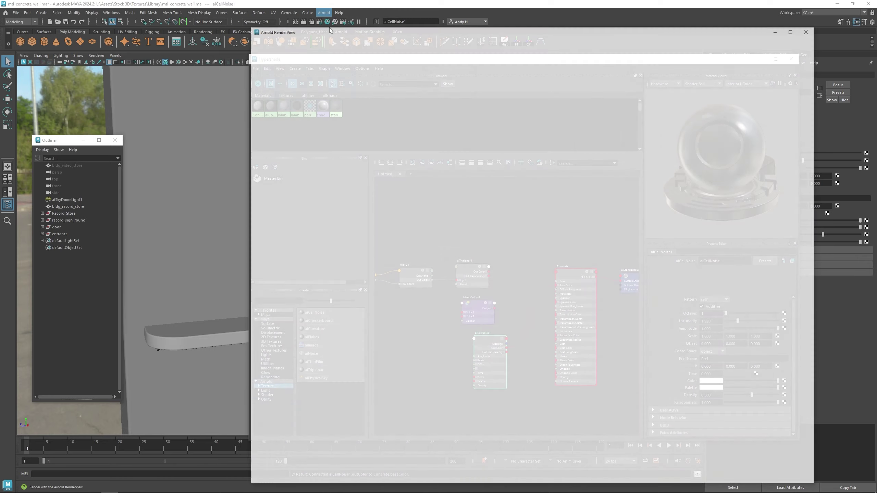
left_click_drag(554, 34, 292, 30)
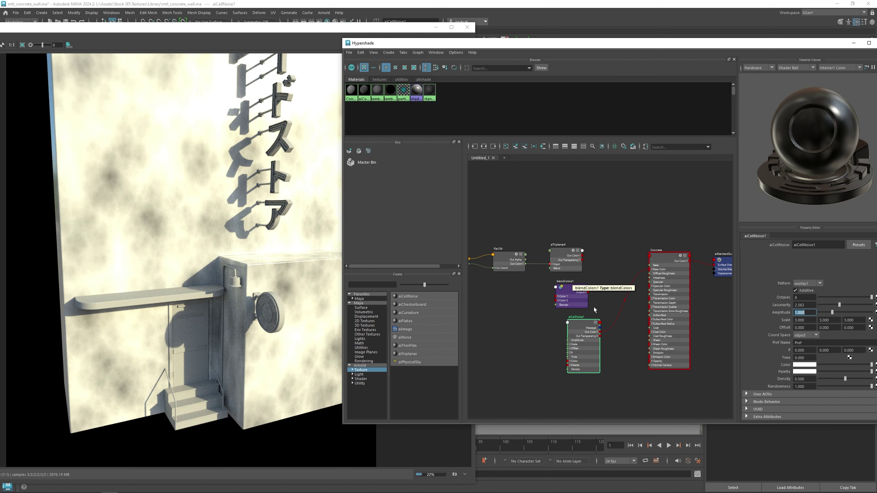
Drive the blendColors node's Blender with the cell noise and map a new aiTriplanar texture to Color 2
left_click_drag(578, 327, 514, 329)
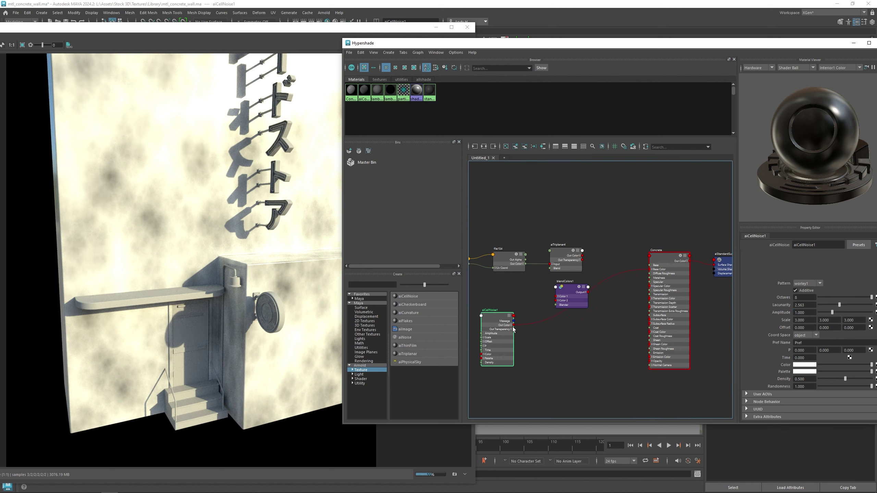
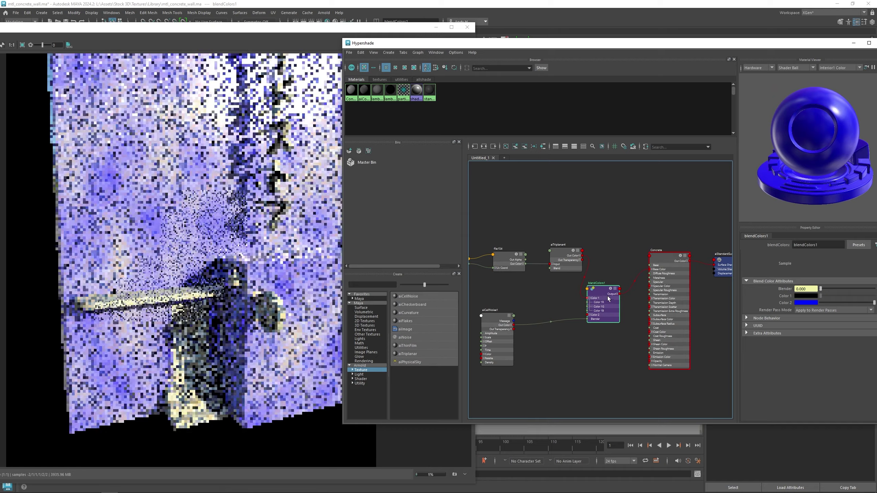
left_click(590, 298)
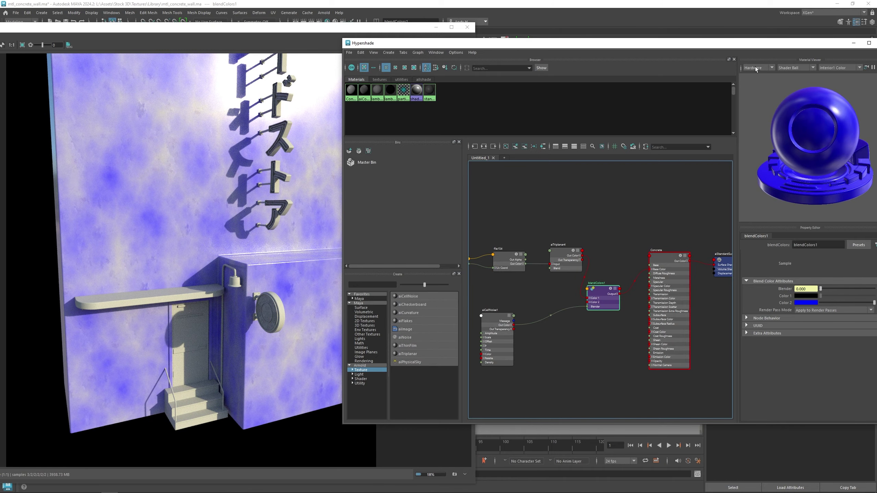
left_click_drag(762, 43, 707, 43)
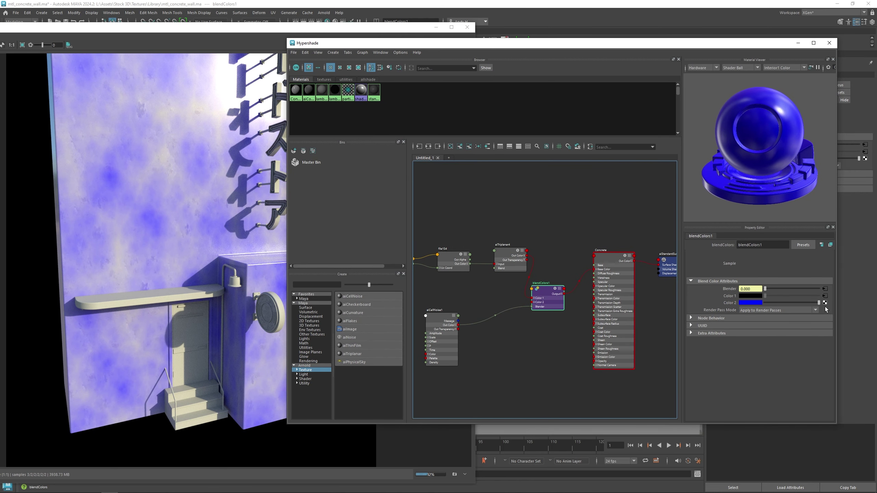
left_click(825, 303)
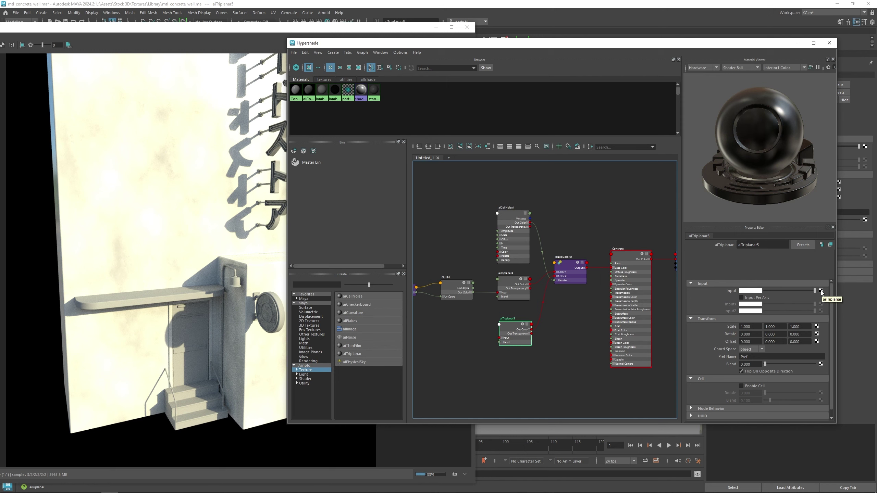
Feed the new triplanar's Input with a file texture and load DefaultMaterial_Base_color.png from the plaster_base folder
left_click(821, 292)
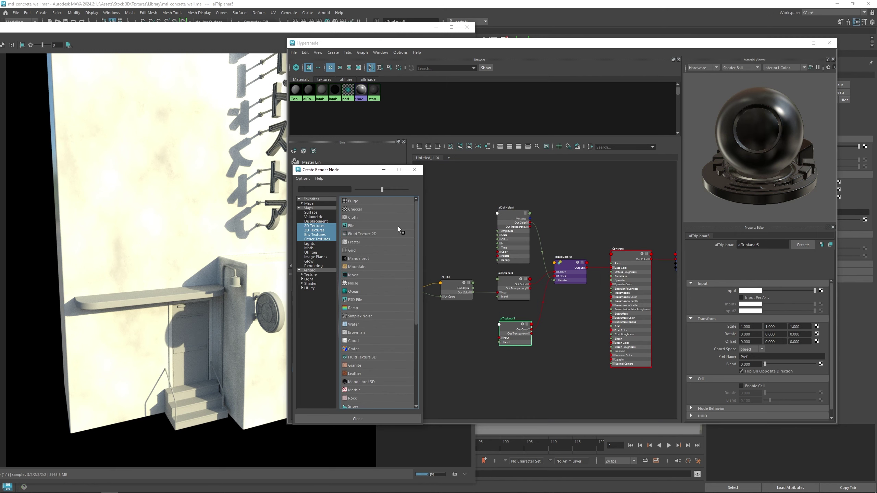
left_click(363, 227)
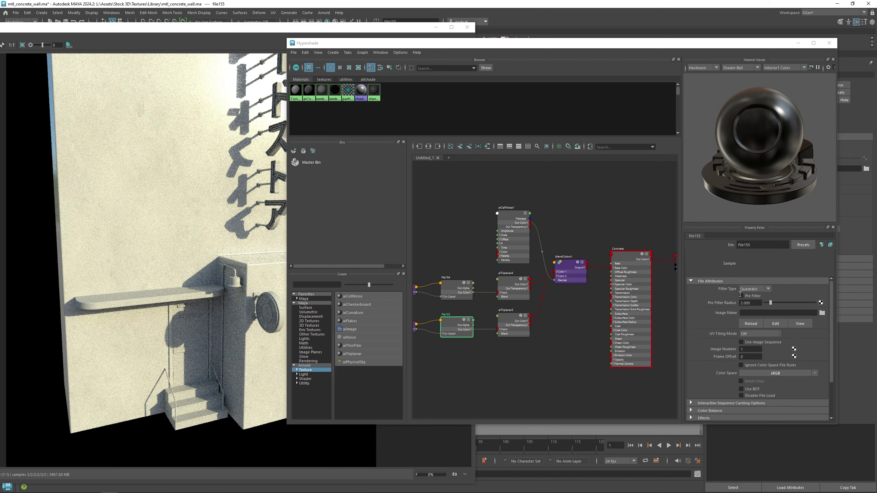
left_click(822, 313)
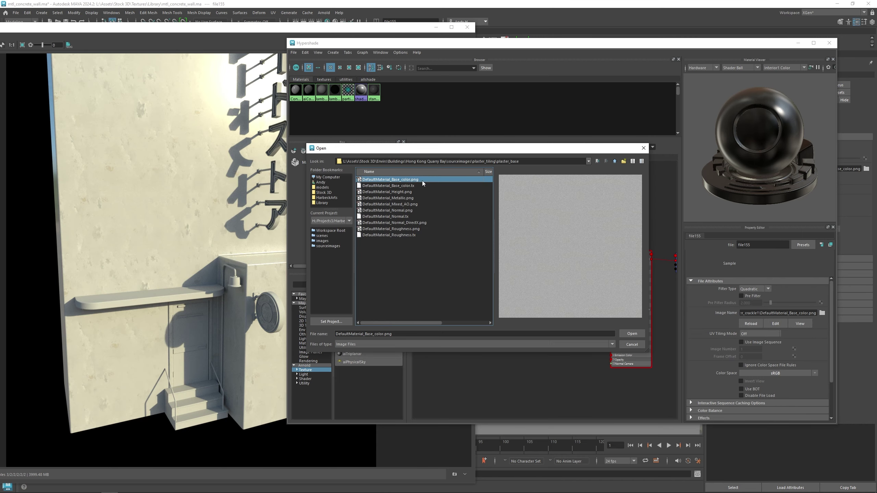
left_click(630, 333)
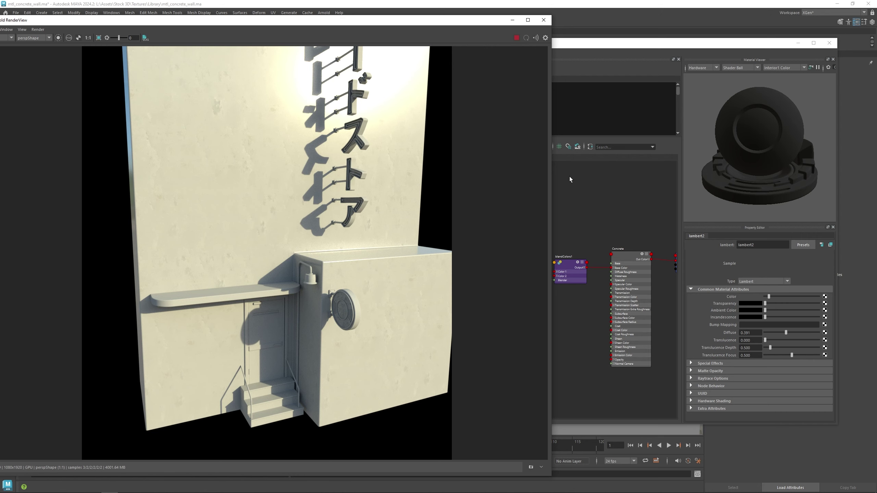
Map the Concrete material's specular Roughness with an aiTriplanar texture
left_click(625, 257)
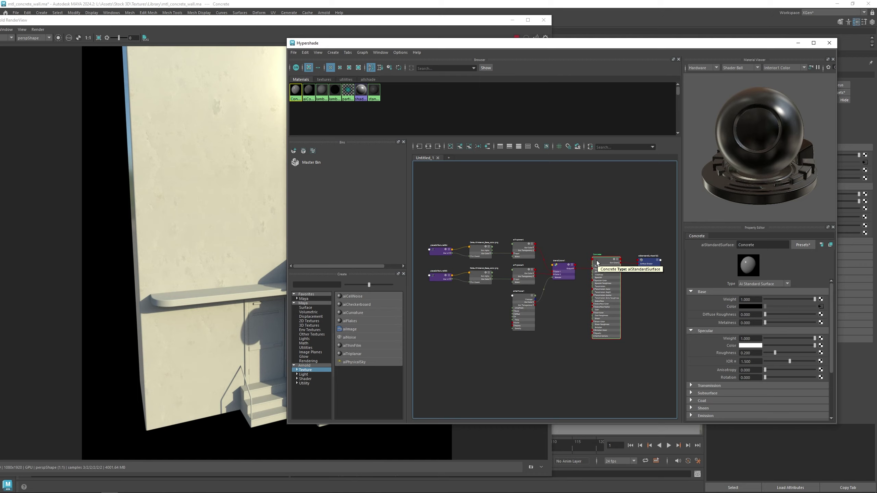
left_click(824, 358)
left_click(352, 256)
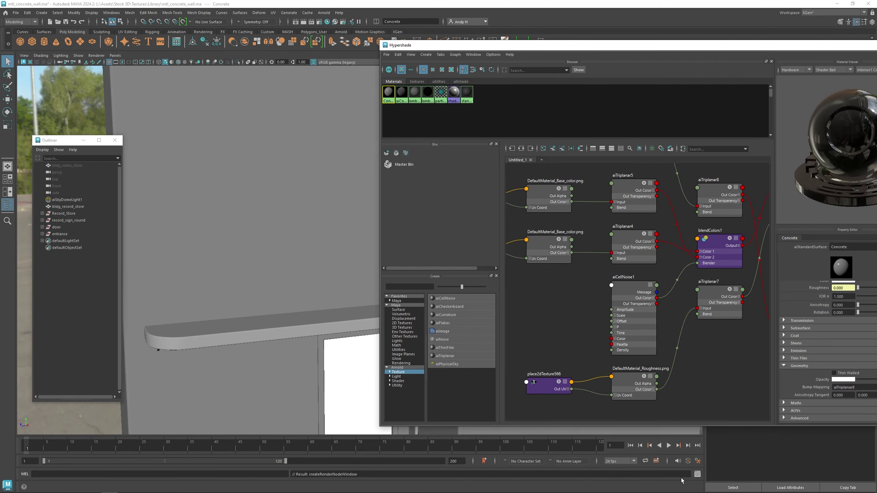
Set the DefaultMaterial_Roughness.png file's color space to Raw, ignoring color space file rules, and expand its Color Balance settings
key("f")
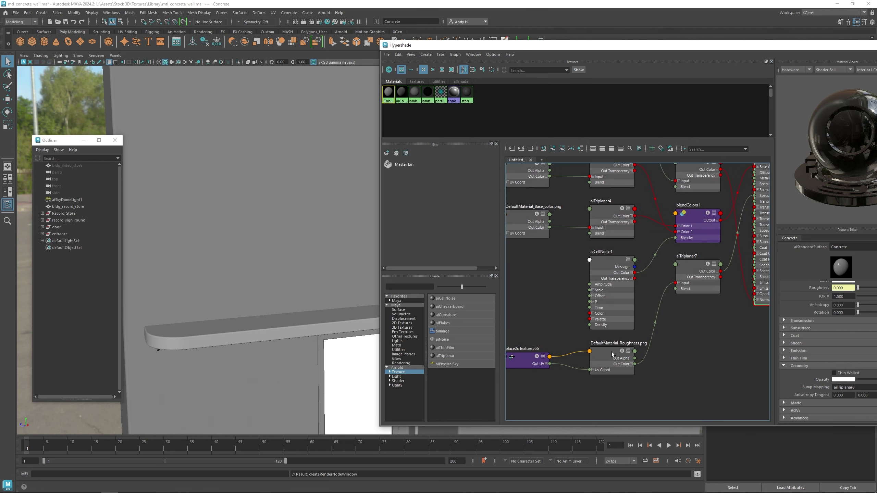
left_click(612, 354)
left_click_drag(705, 50, 582, 47)
scroll(676, 325, "down", 3)
scroll(676, 325, "down", 1)
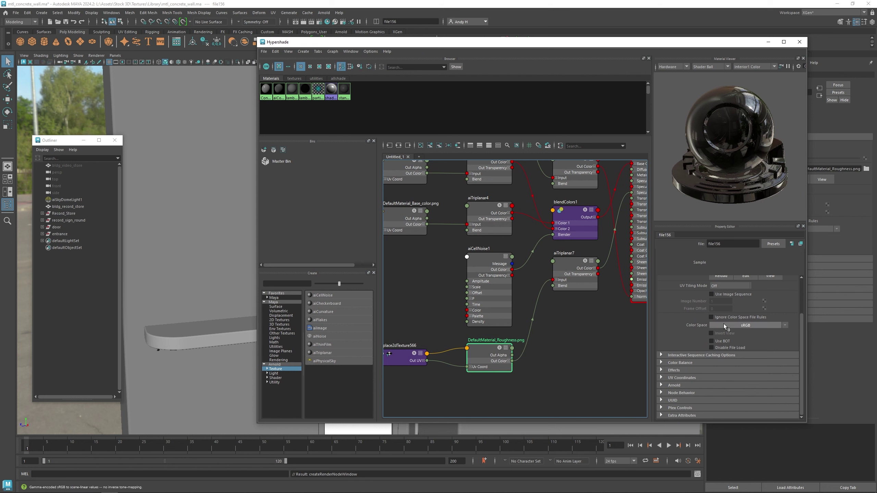
left_click(725, 326)
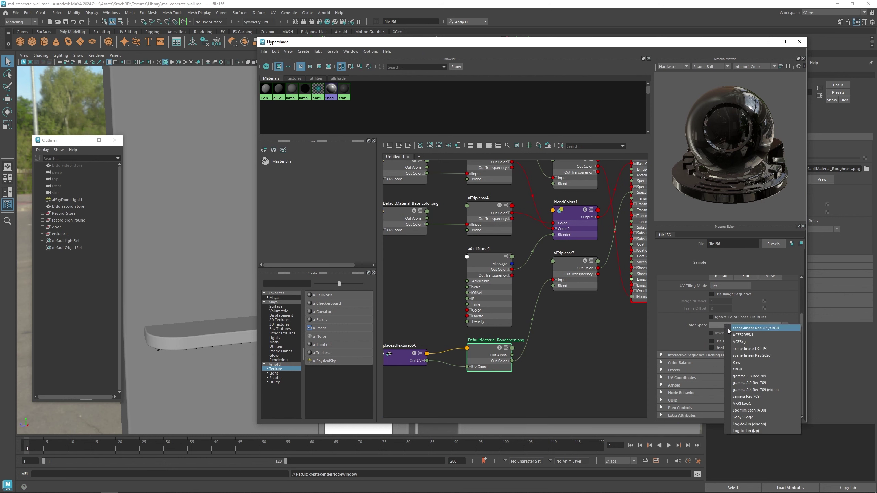
left_click(748, 363)
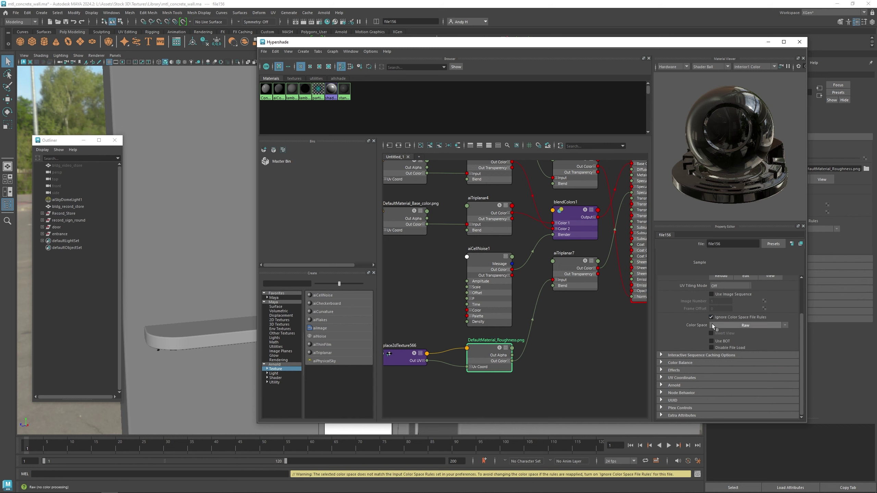
left_click(693, 363)
scroll(711, 365, "down", 3)
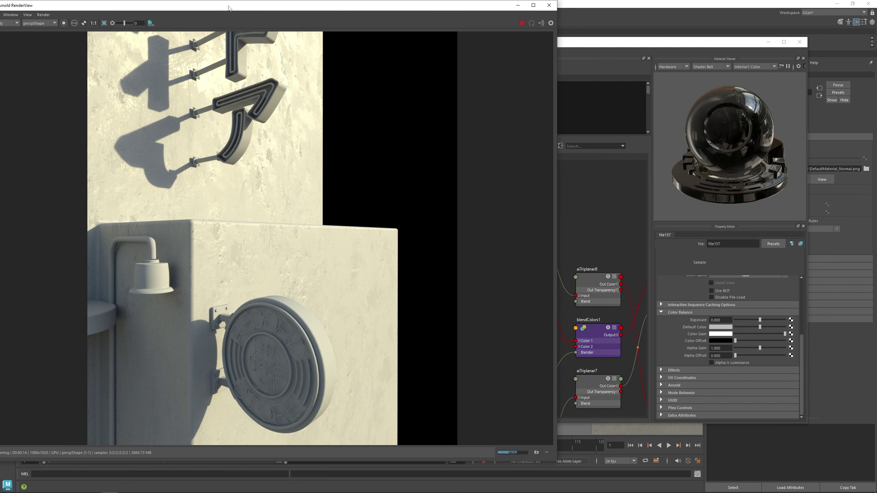
Return to the Hypershade and select the aiNormalMap node fed by DefaultMaterial_Normal.png
left_click(614, 42)
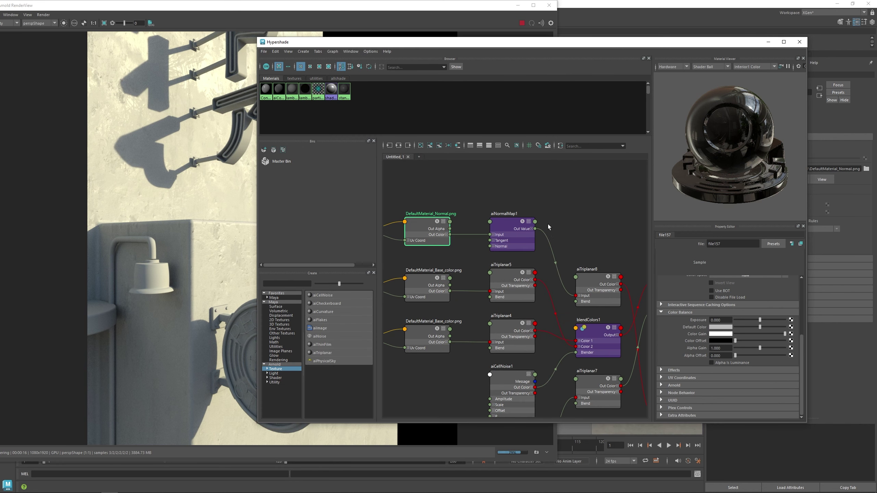
middle_click_drag(576, 232, 534, 206)
left_click(469, 207)
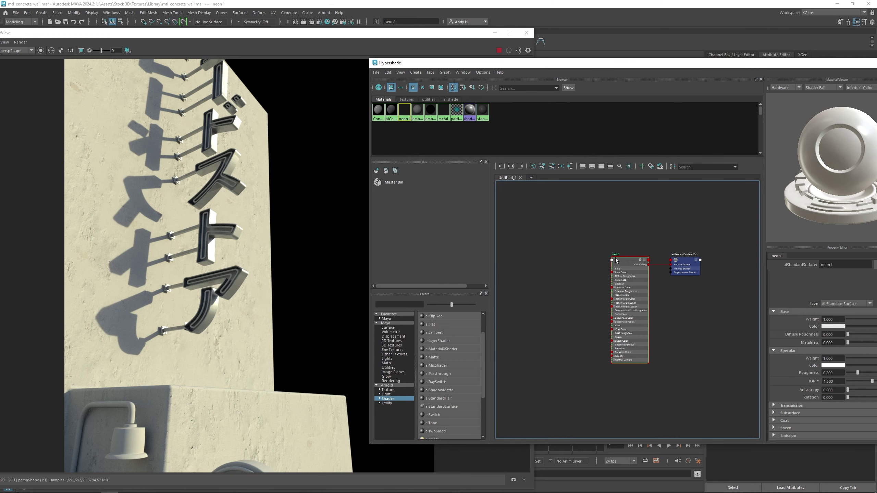
Add an aiFacingRatio node and a blendColors node to the neon1 material's graph
middle_click_drag(539, 270, 578, 257, "alt")
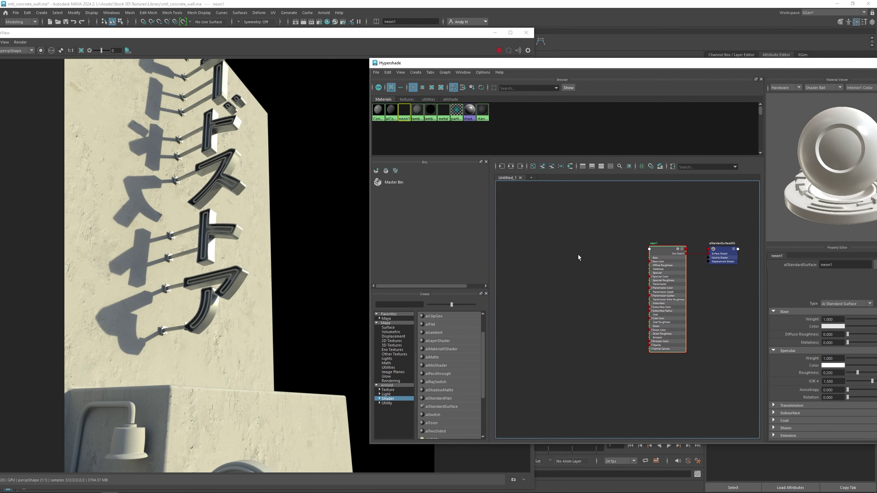
left_click(577, 259)
key("Tab")
type("aiFacingRatio")
key("Return")
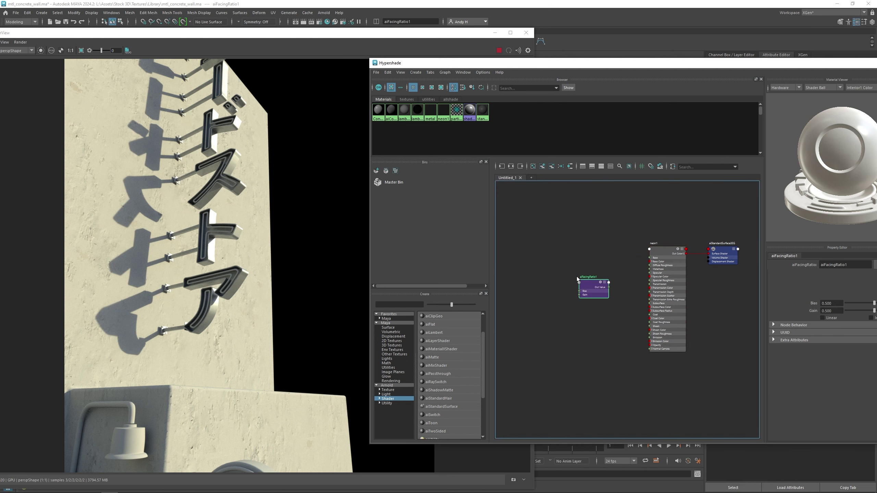
key("Tab")
type("blend")
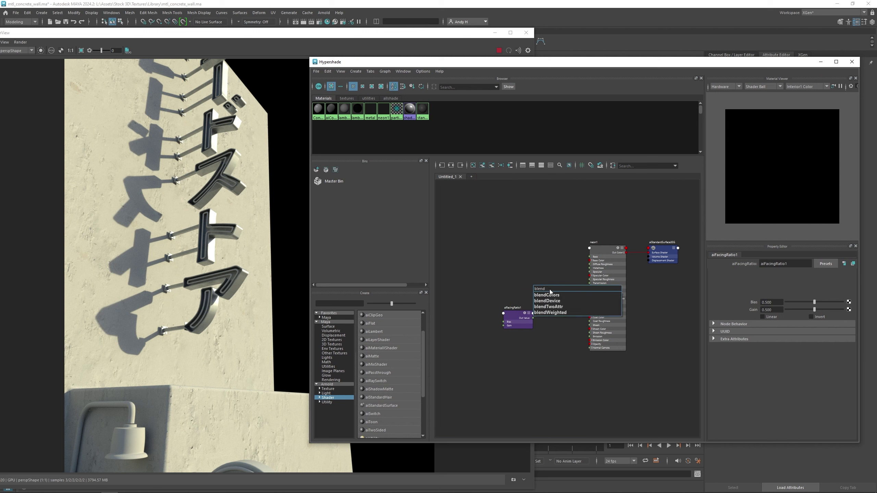
left_click(549, 295)
Connect the facing ratio's Out Value to the blendColors Blender and the blend output to neon1's Emission Color and Base Color
scroll(550, 296, "up", 3)
left_click_drag(498, 332, 609, 360)
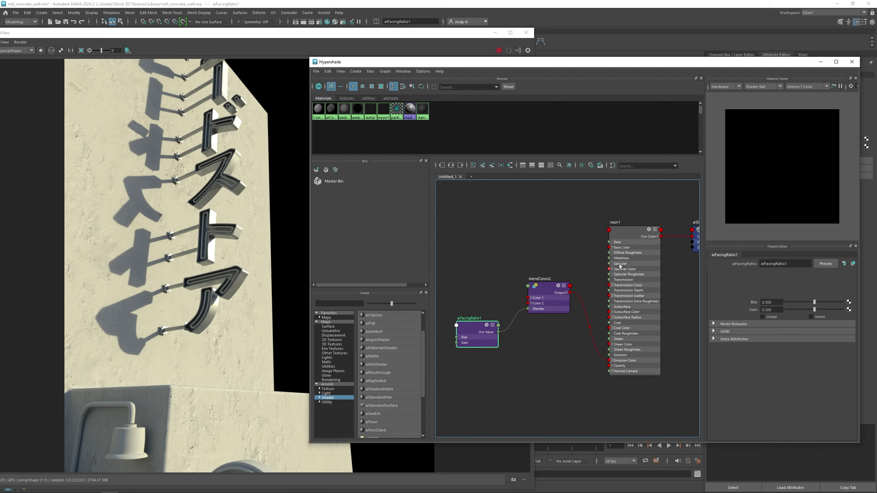
left_click_drag(570, 293, 609, 248)
Assign neon1 to the sweep4 through sweep13 tubes in Record_Store and raise its Emission Weight to the slider's maximum
left_click(631, 232)
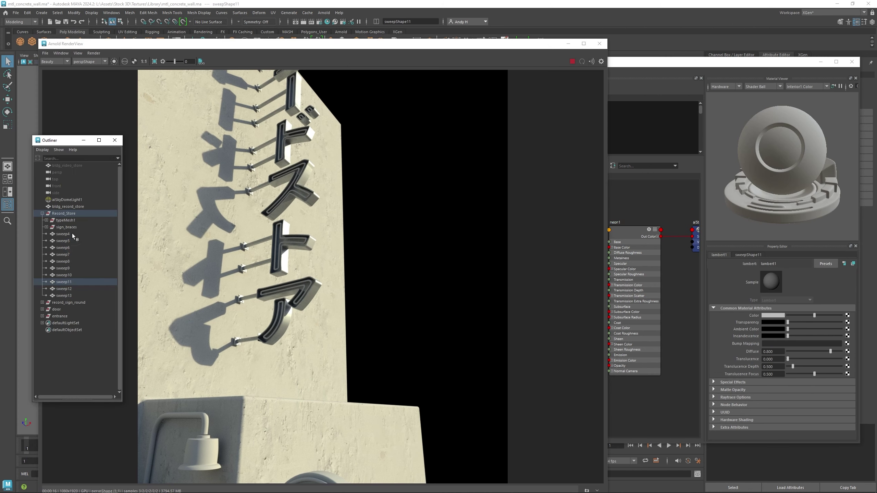
left_click_drag(62, 234, 66, 296)
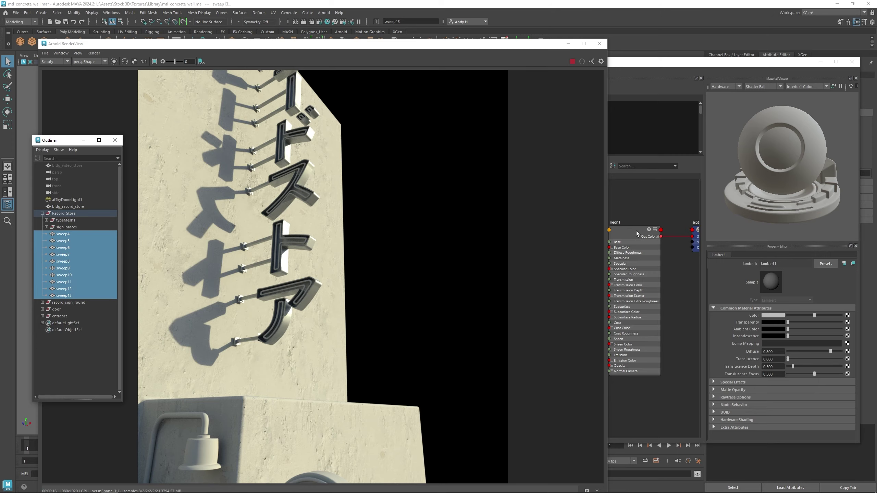
right_click_drag(637, 231, 633, 214)
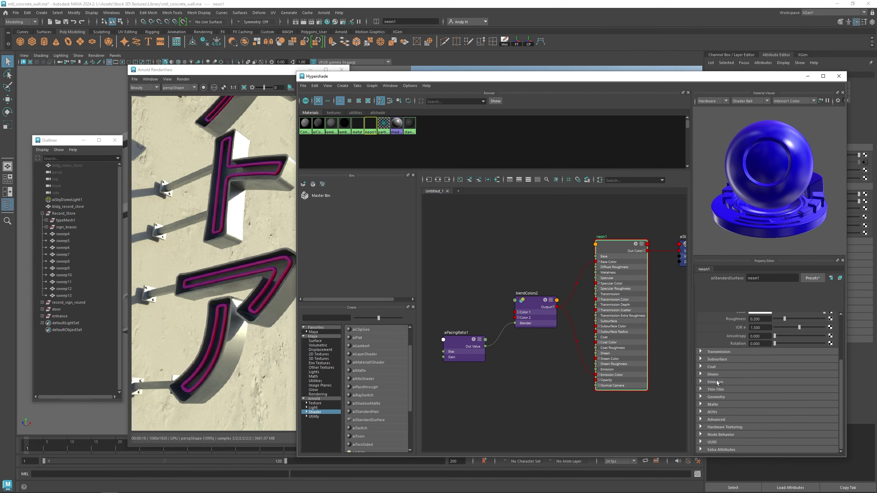
left_click(718, 382)
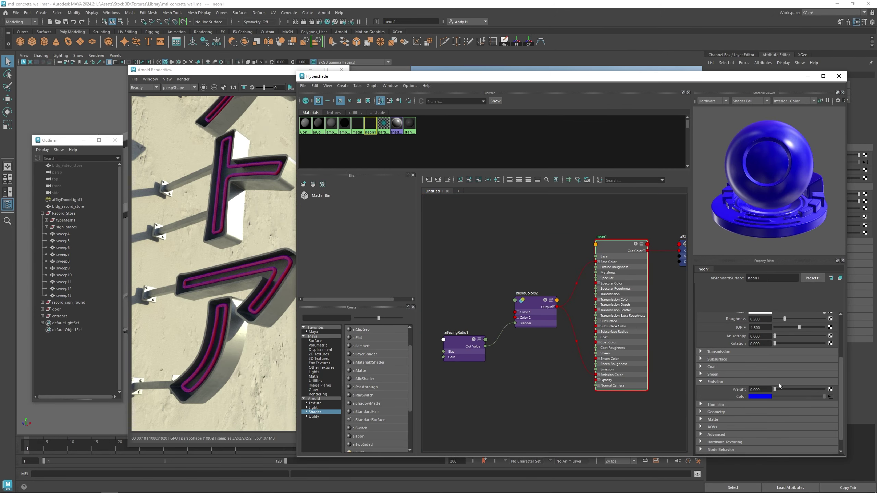
left_click_drag(775, 389, 856, 387)
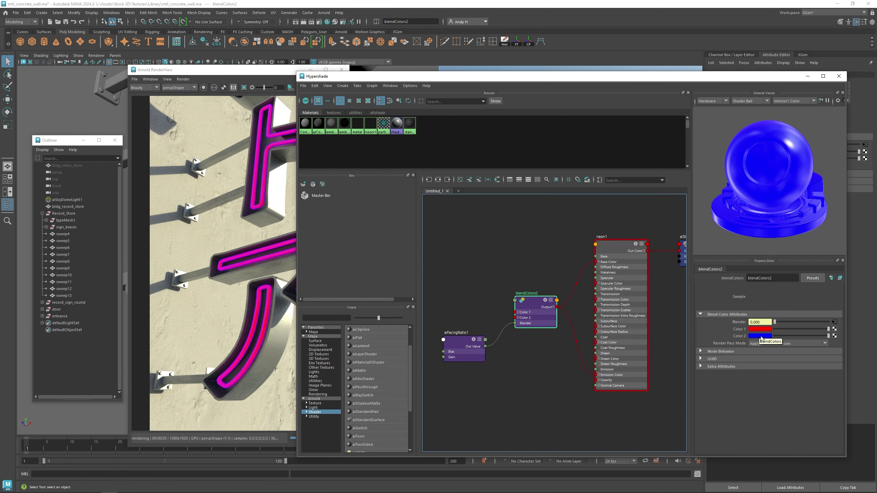
Set the neon blendColors node's Color 2 to purple, hue about 281, and Color 1 to pale pink, hue 330, saturation 0.321
left_click(761, 335)
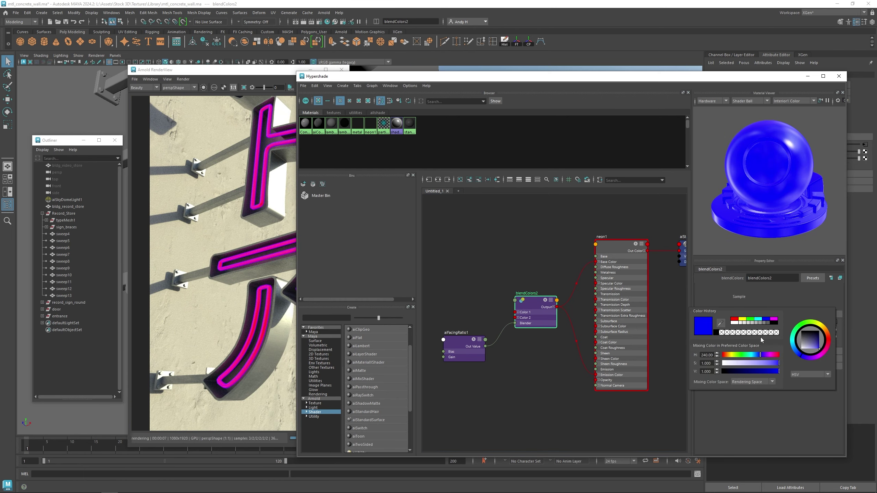
left_click(763, 355)
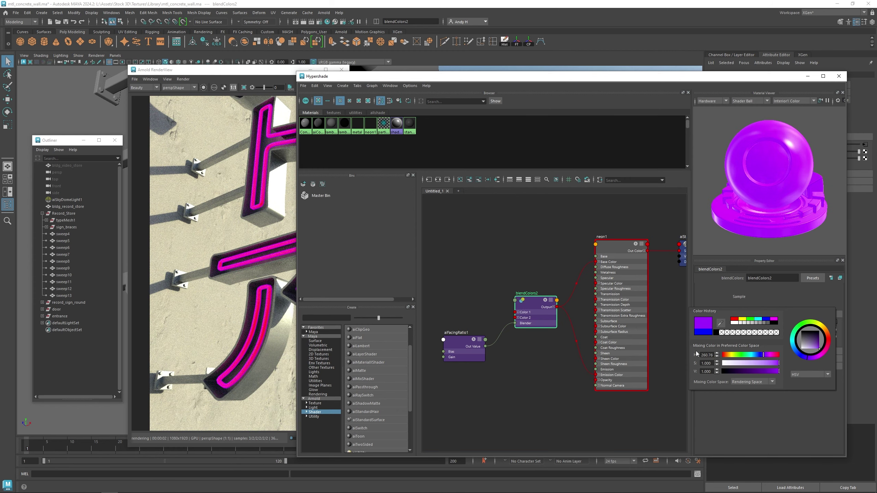
left_click(760, 332)
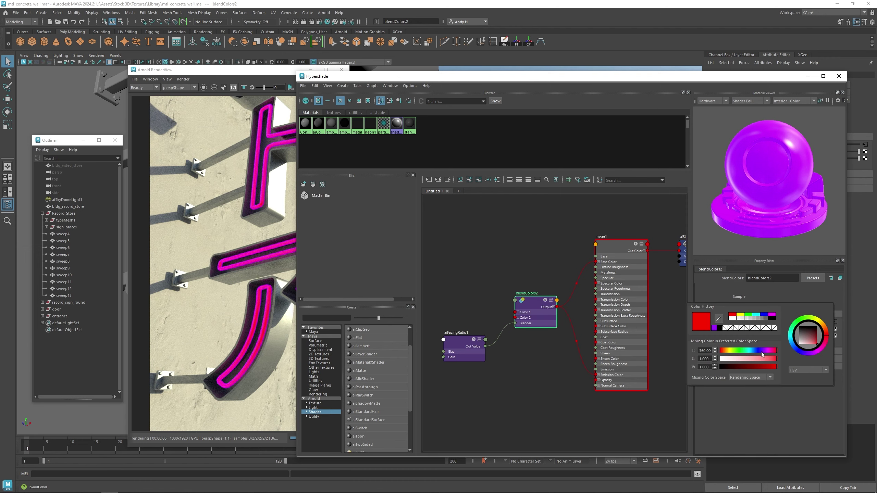
left_click(773, 351)
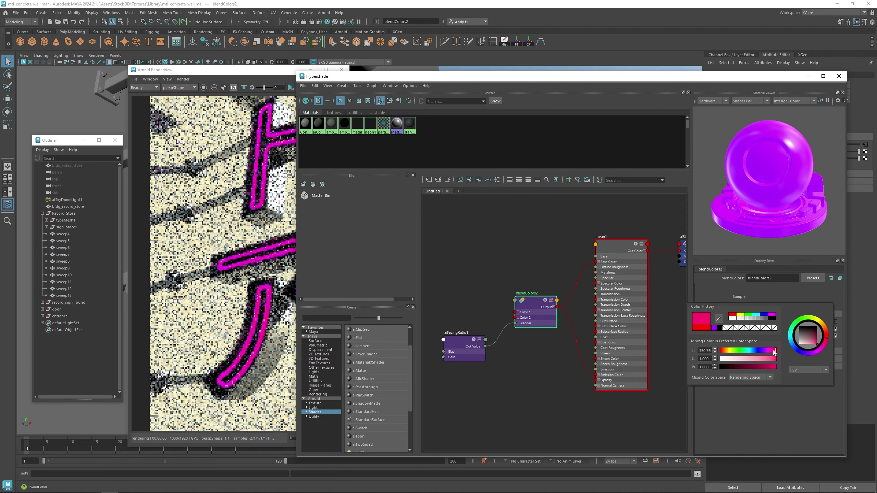
left_click_drag(776, 359, 738, 359)
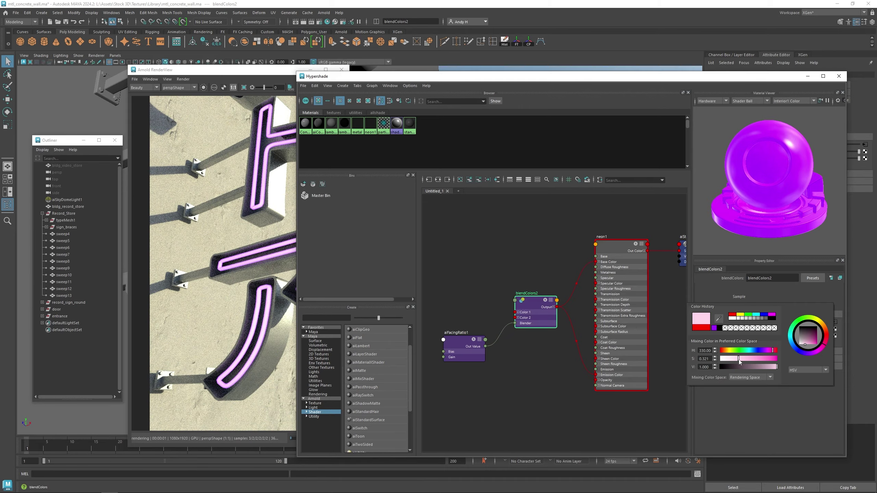
Lower the aiFacingRatio node's Bias to below 0.28
left_click(466, 342)
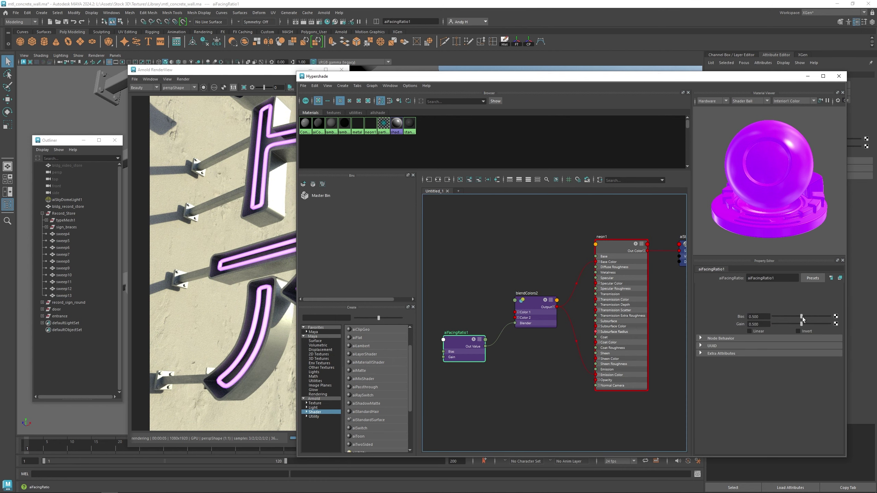
left_click_drag(801, 318, 789, 320)
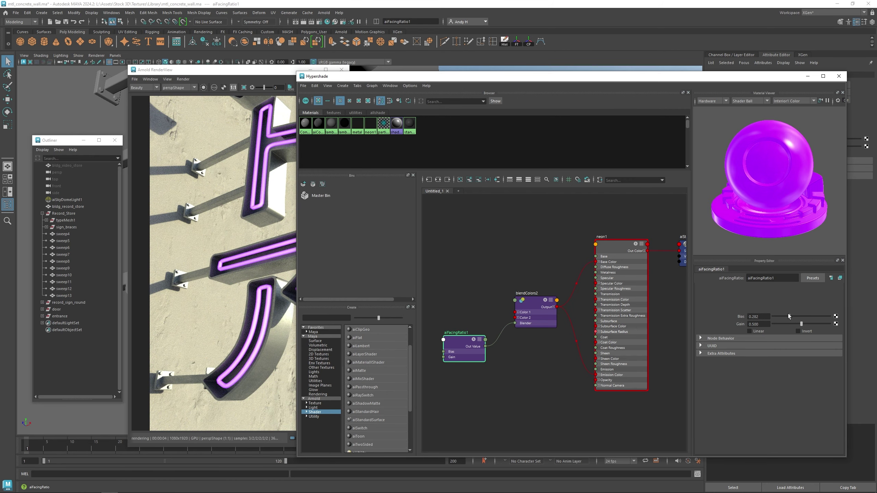
left_click_drag(789, 315, 779, 316)
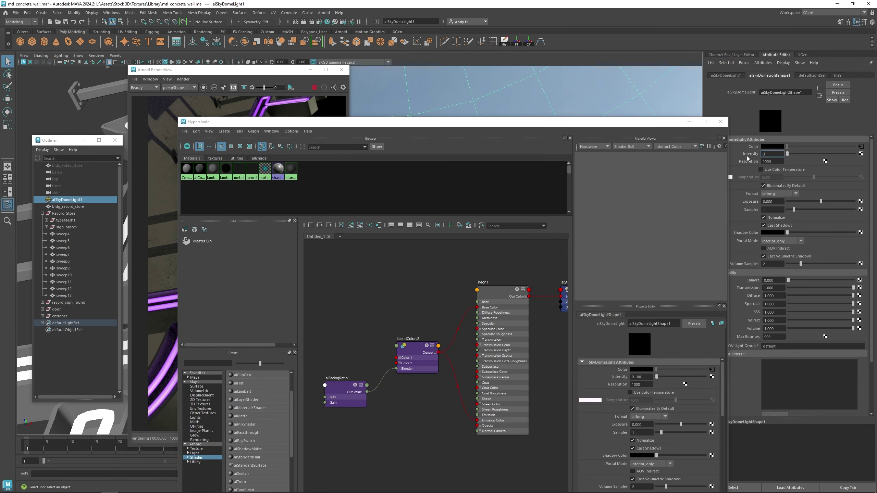
Combine the duplicated neon tubes sweep38 through sweep47 into a single mesh and delete its construction history
left_click_drag(321, 125, 389, 76)
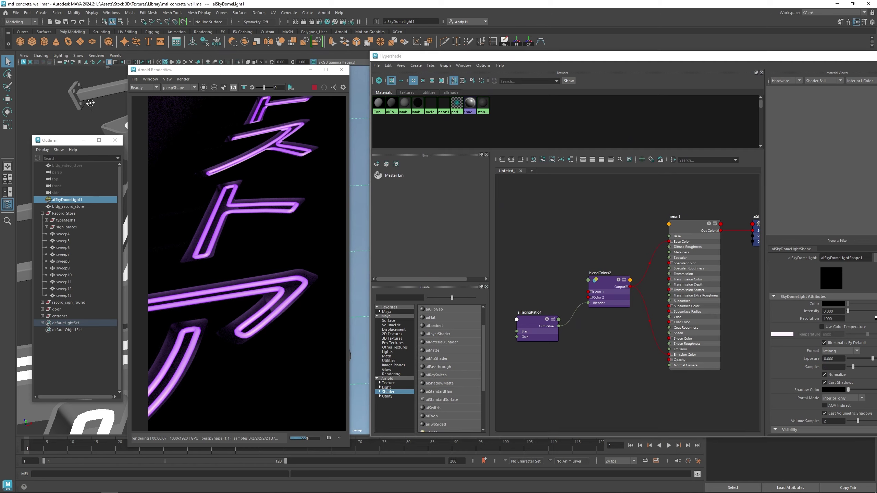
left_click_drag(91, 108, 81, 112, "alt")
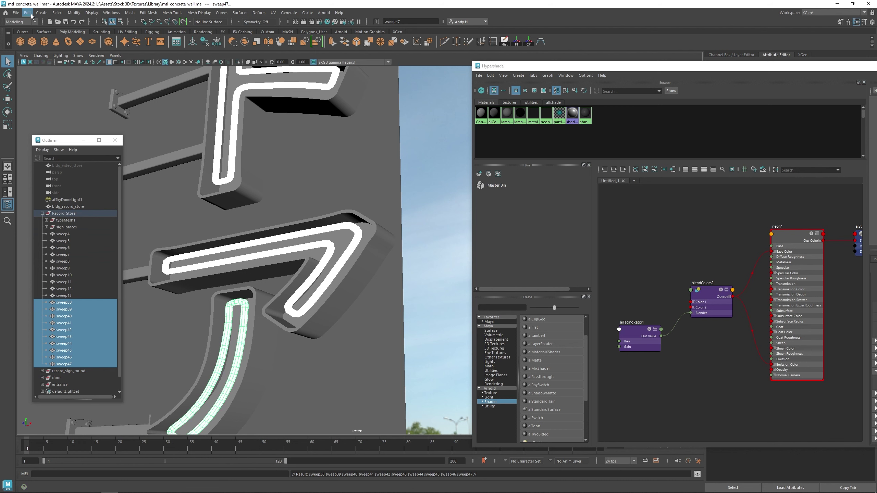
left_click(130, 13)
left_click(143, 38)
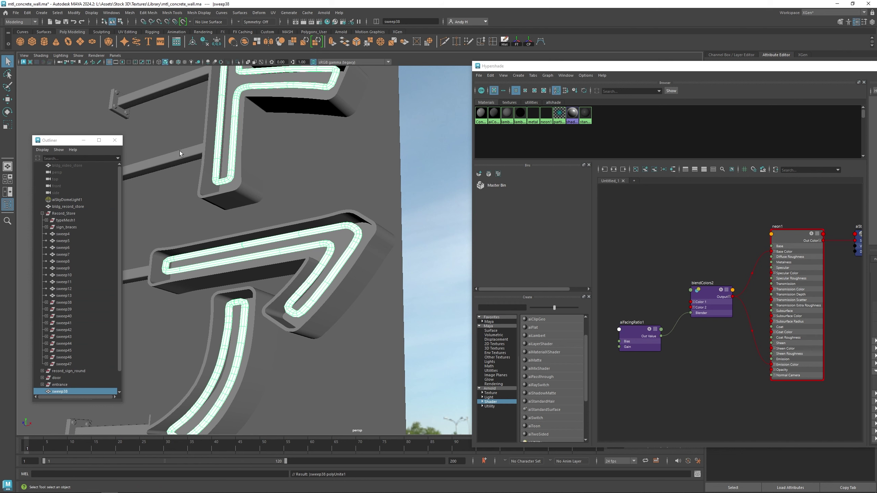
left_click(504, 42)
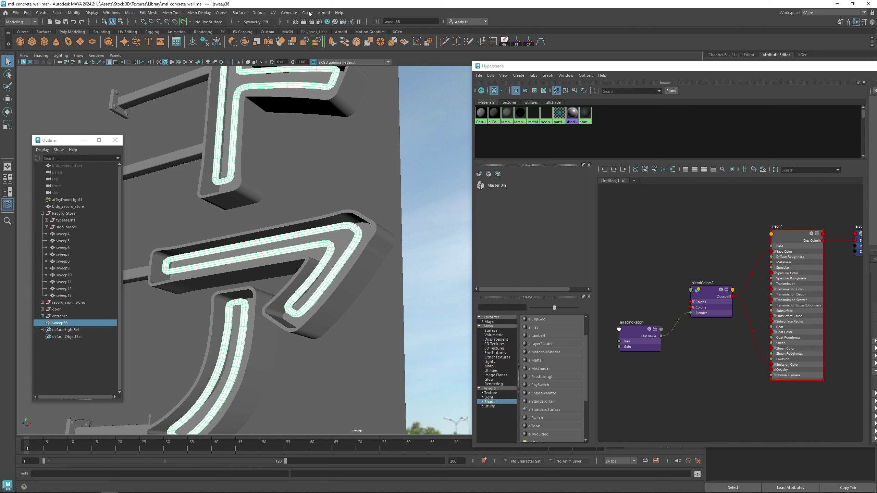
Create an Arnold mesh light from the combined sweep38 tubes and set its Intensity to 5
left_click(287, 13)
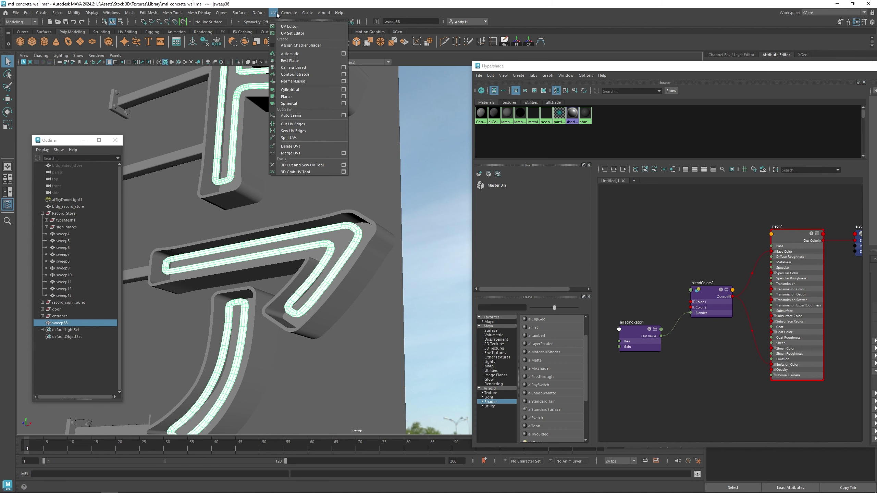
left_click(323, 13)
mouse_move(332, 55)
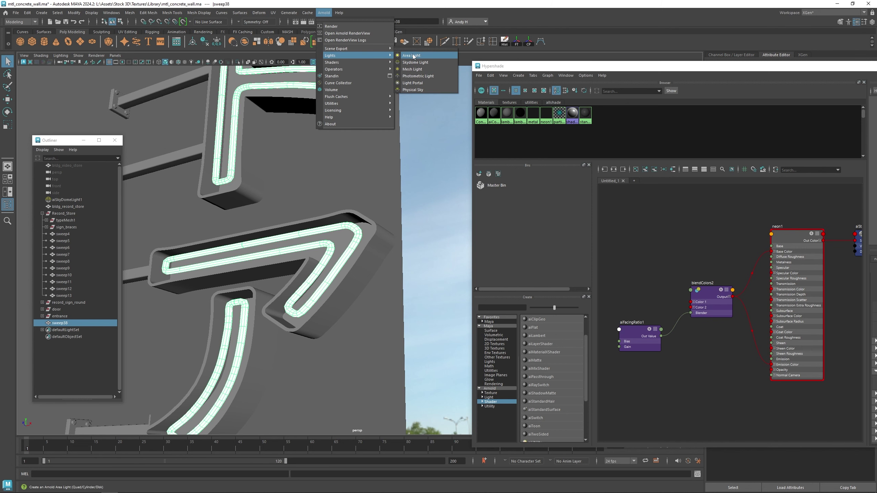
left_click(414, 70)
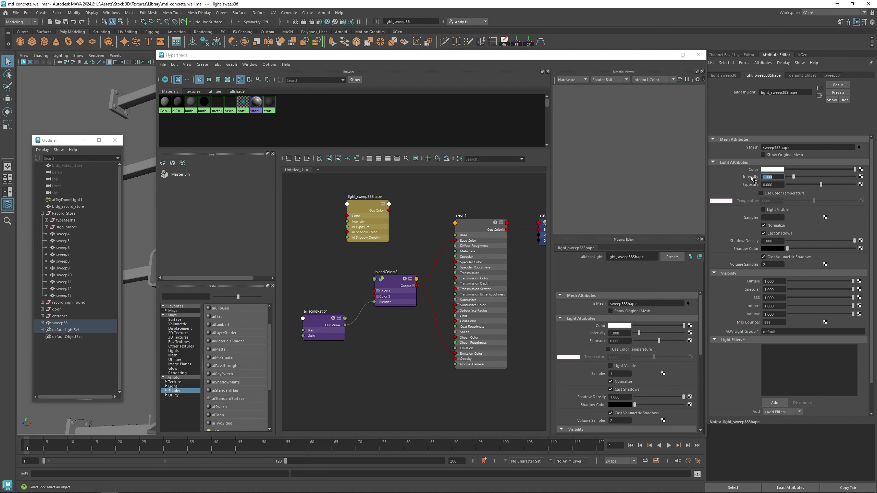
type("5")
key("Return")
Open the Arnold RenderView and clear the Hypershade out of the way of the viewport and light attributes
left_click_drag(252, 56, 352, 69)
left_click(324, 13)
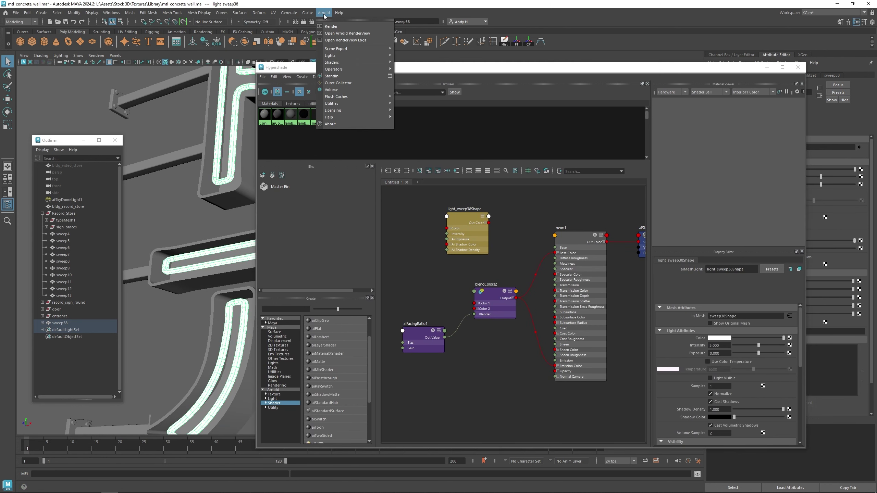
left_click(342, 33)
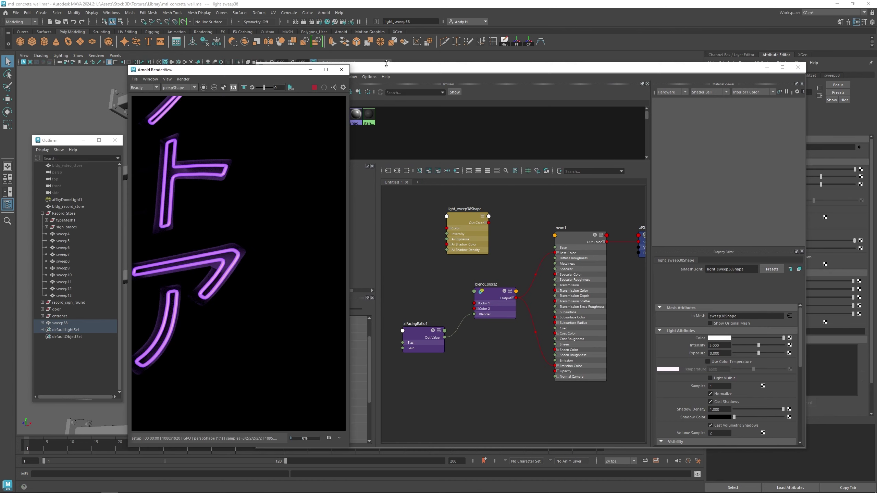
left_click_drag(249, 71, 218, 54)
left_click_drag(359, 71, 876, 74)
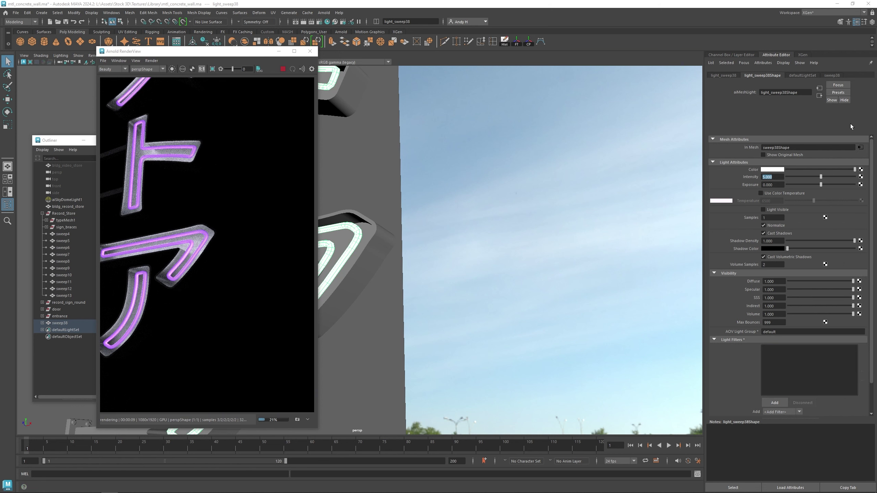
Tint the sweep38 mesh light purple with a saturation of 0.929
left_click(773, 169)
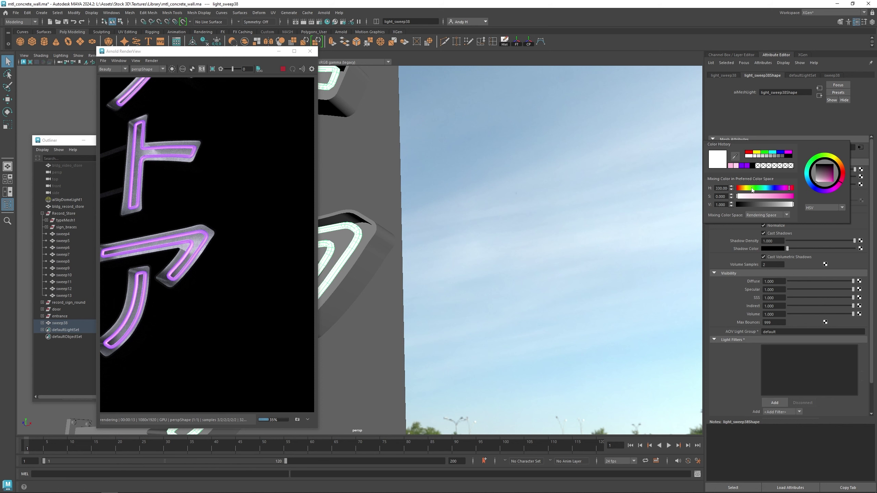
left_click(789, 196)
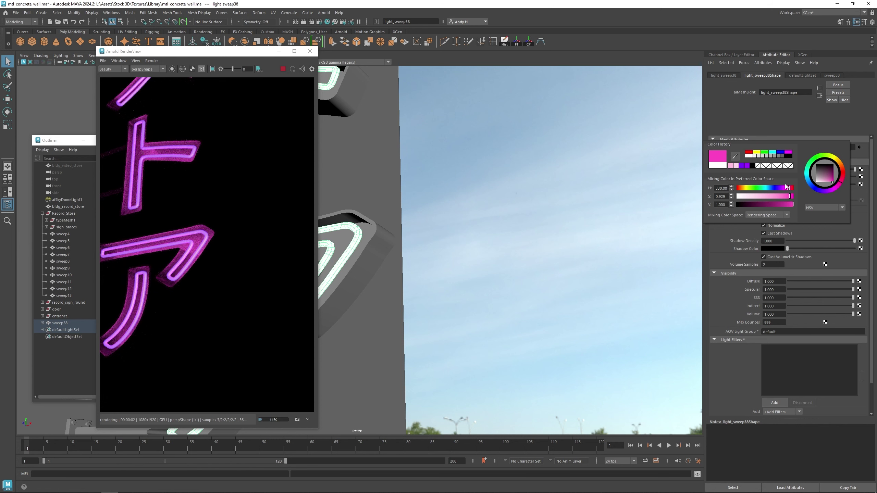
left_click(786, 188)
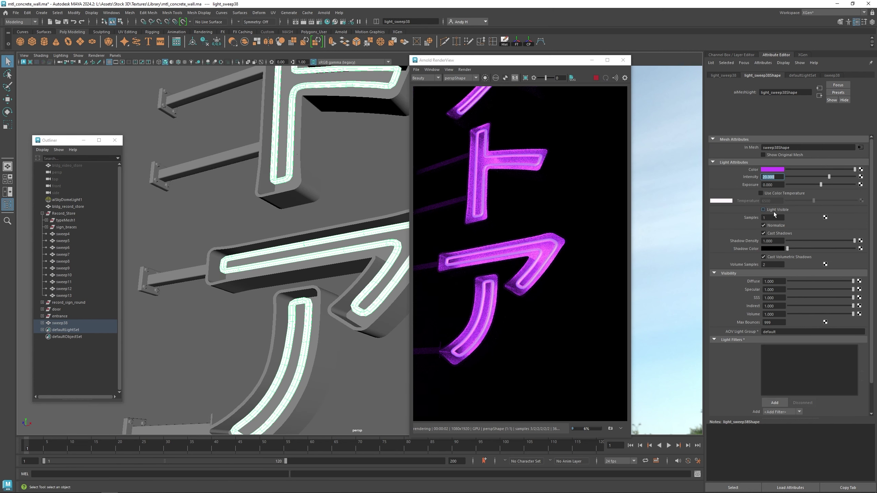
Enable Light Visible on the sweep38 mesh light and try an Intensity of 15, settling on 10
left_click(772, 210)
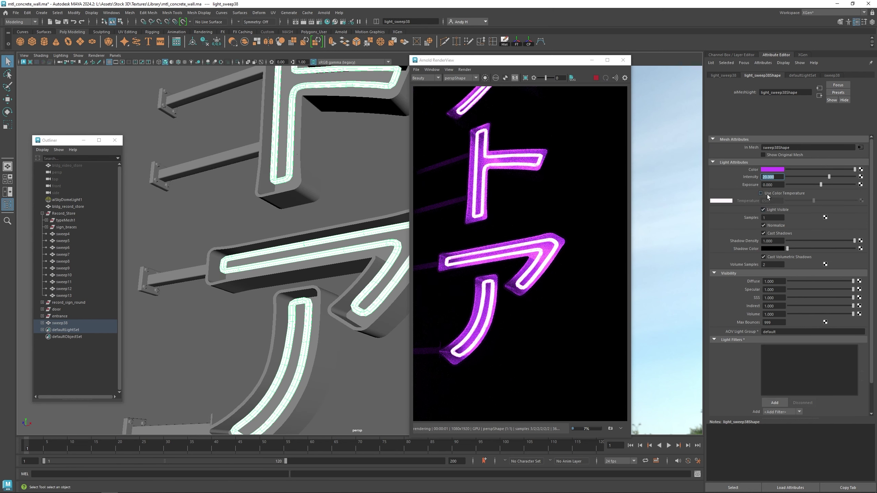
type("15")
key("Return")
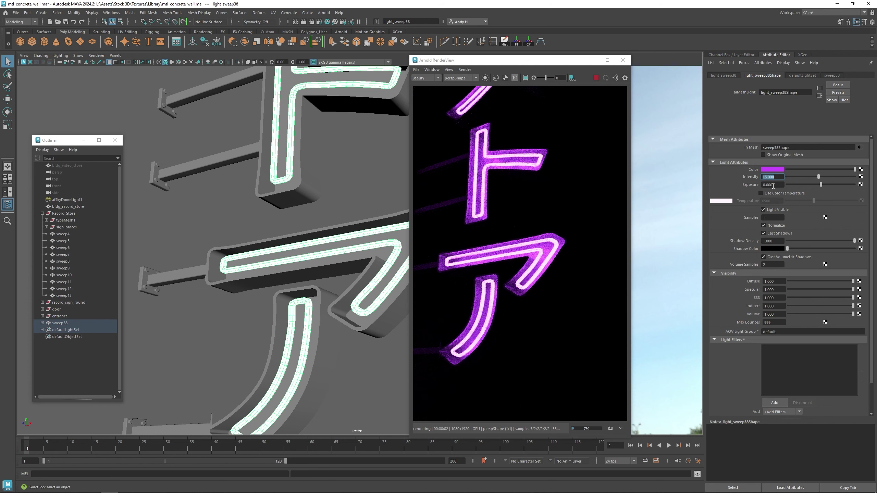
type("10")
key("Return")
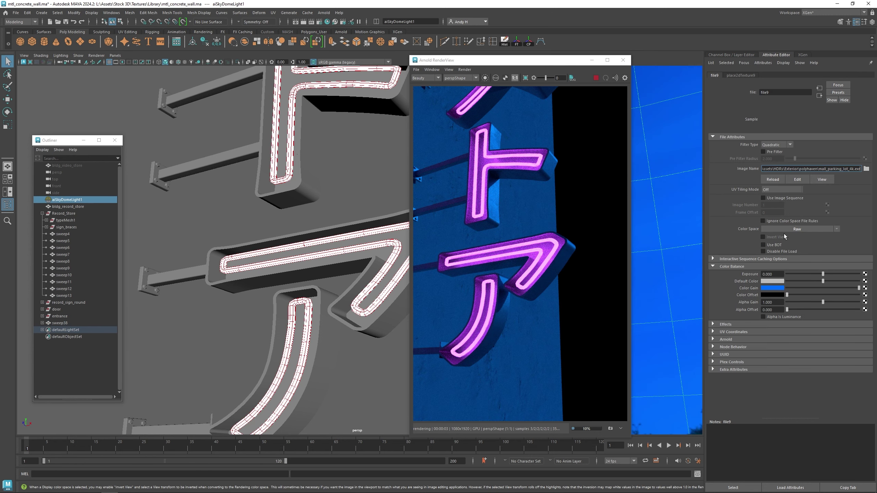
Go back to the aiSkyDomeLight1 attributes and lower the Intensity to 0.3, ending at 0.1
left_click(820, 96)
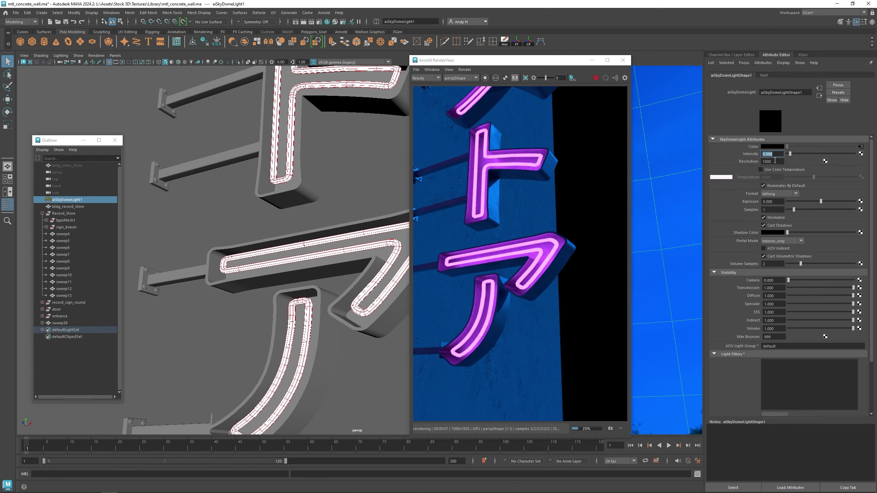
type("0.3")
key("Return")
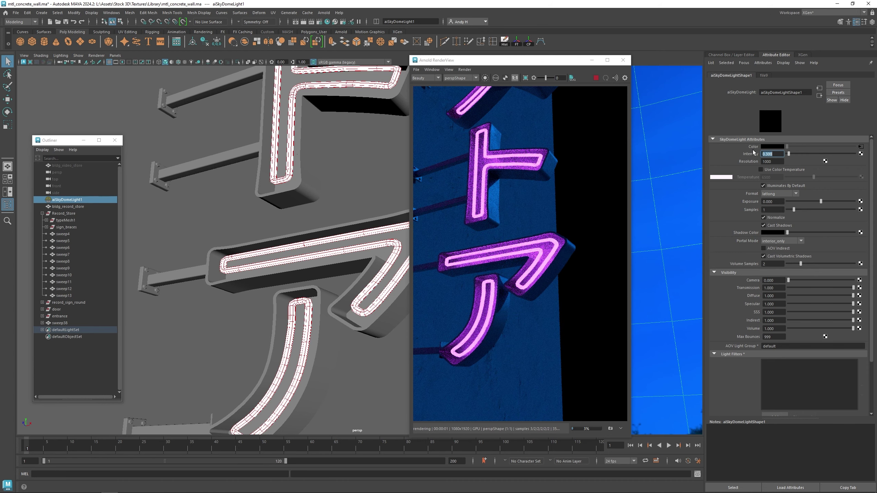
type(".1")
key("Return")
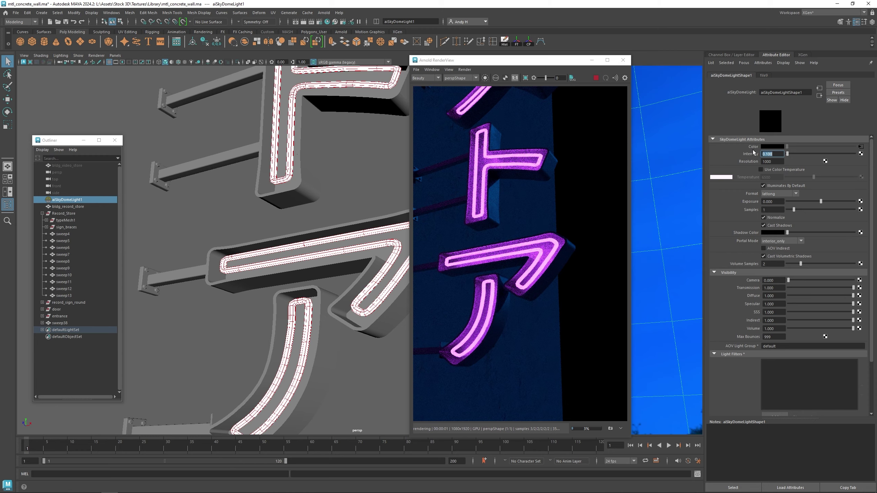
Frame the whole vertical sign and set the light_sweep38 mesh light's Intensity to 15
scroll(296, 130, "down", 6)
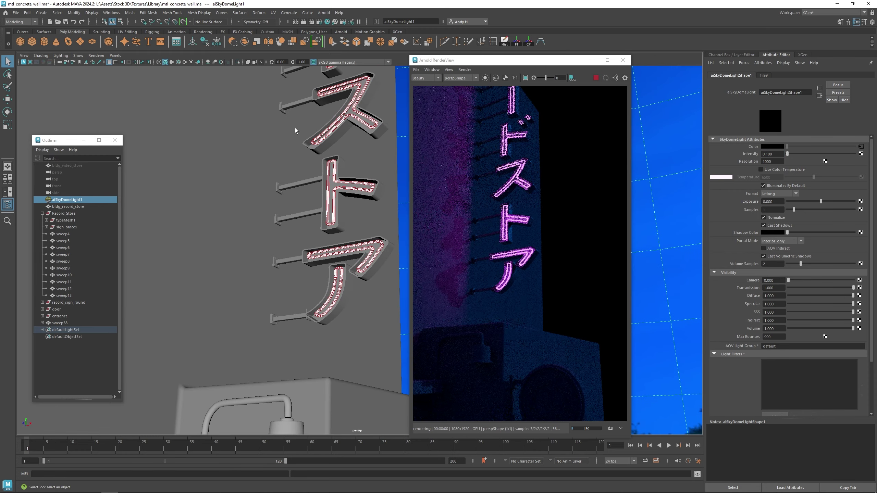
middle_click_drag(295, 130, 288, 274, "alt")
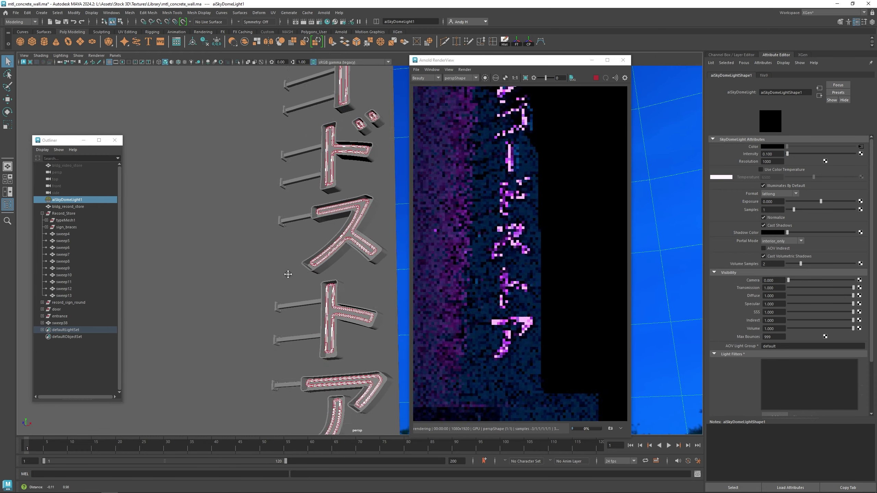
right_click_drag(288, 274, 247, 225, "alt")
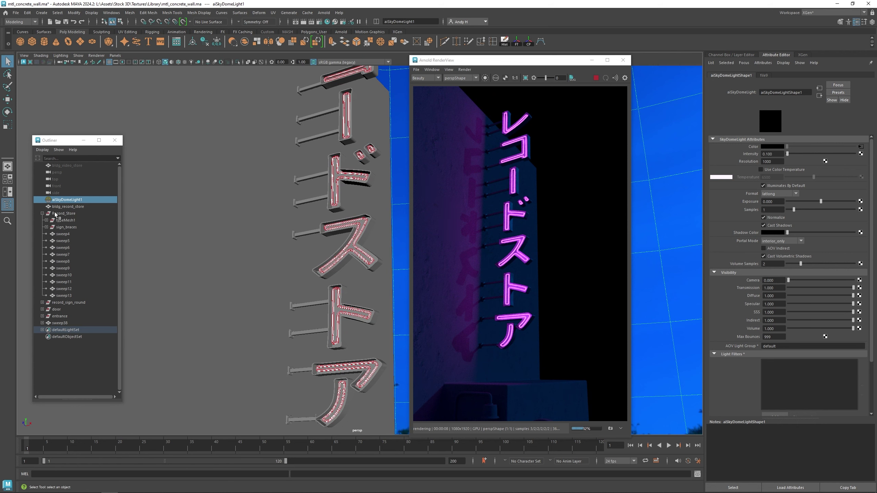
left_click(59, 323)
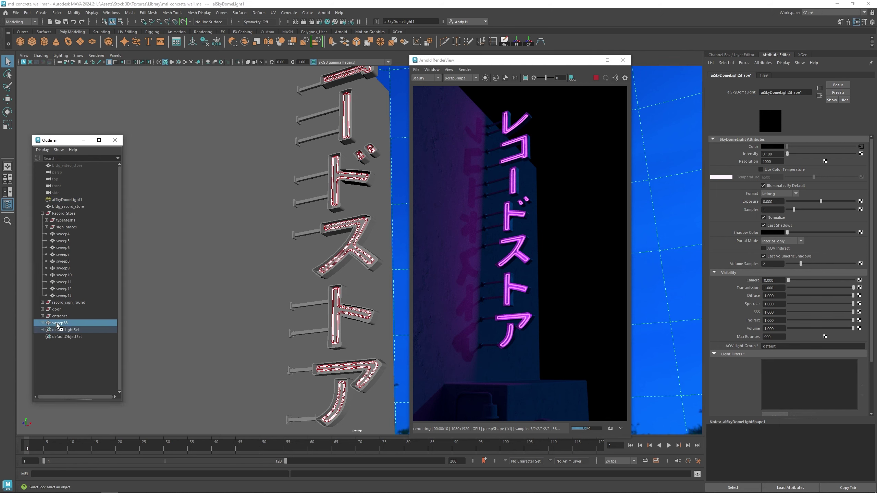
left_click(42, 324)
left_click(69, 330)
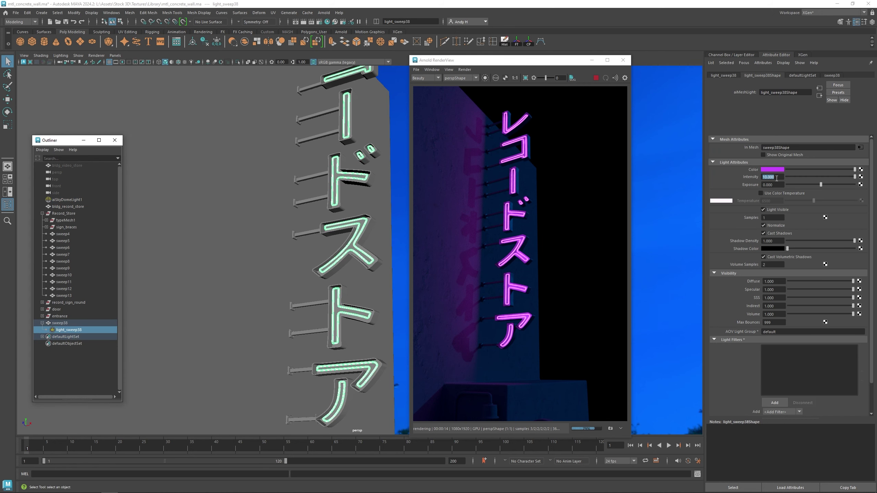
type("15")
key("Return")
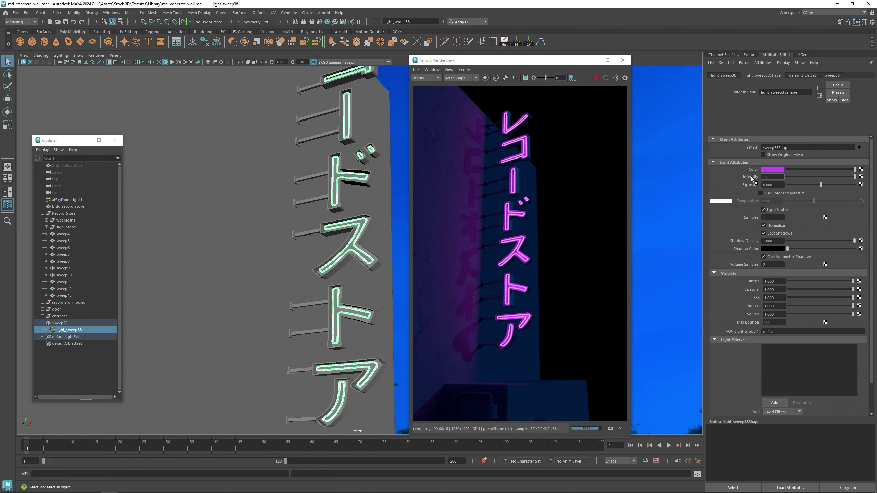
Switch to Photoshop and add the text カセット in Dela Gothic One over the blue rectangle
key("alt+Tab")
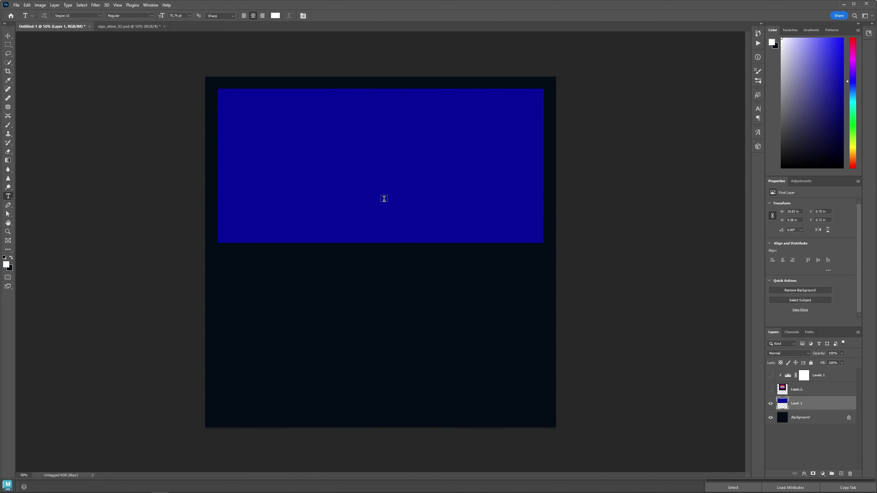
left_click(374, 218)
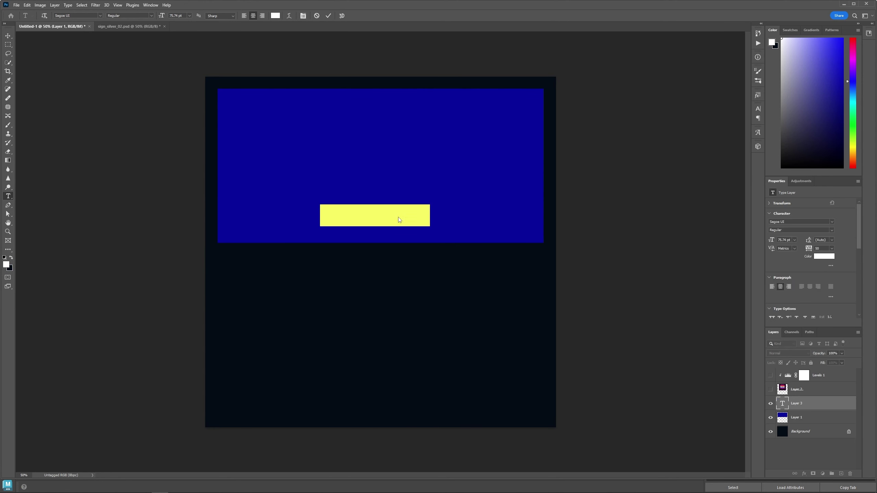
type("カセット")
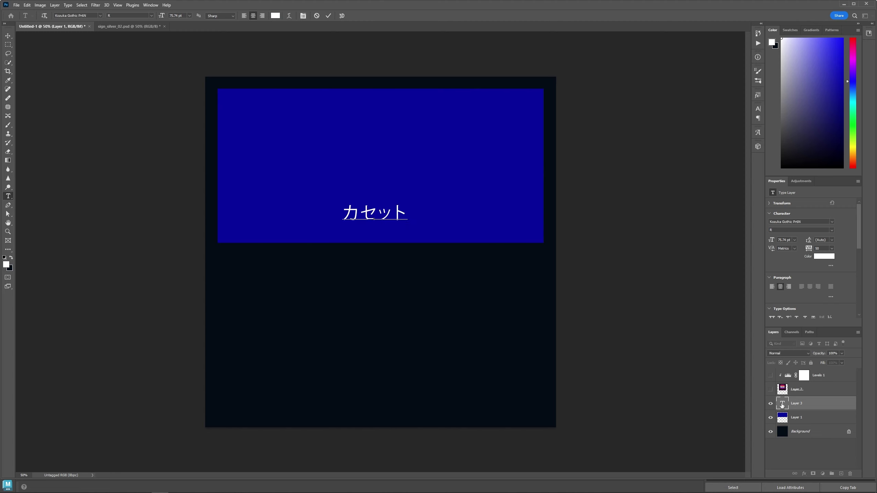
key("Return")
key("ctrl+Return")
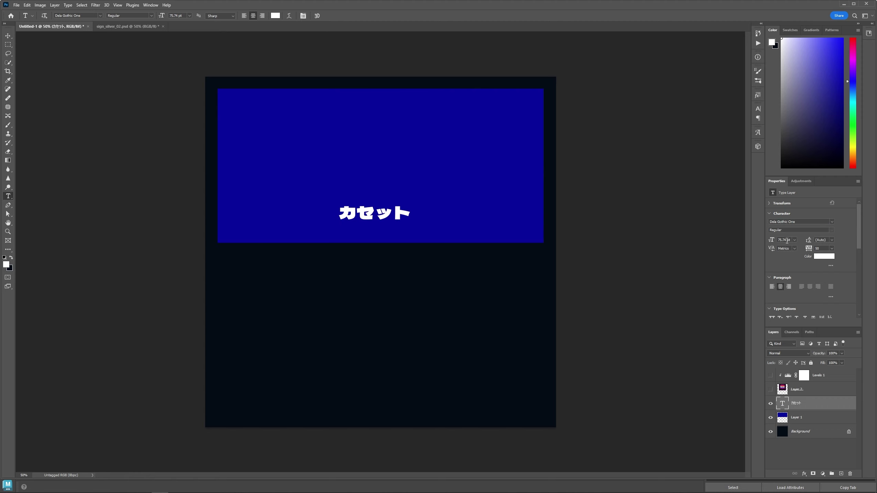
Set the カセット text size to 200 pt and scale it to about 162% to span the blue rectangle
left_click(783, 240)
type("200")
key("Return")
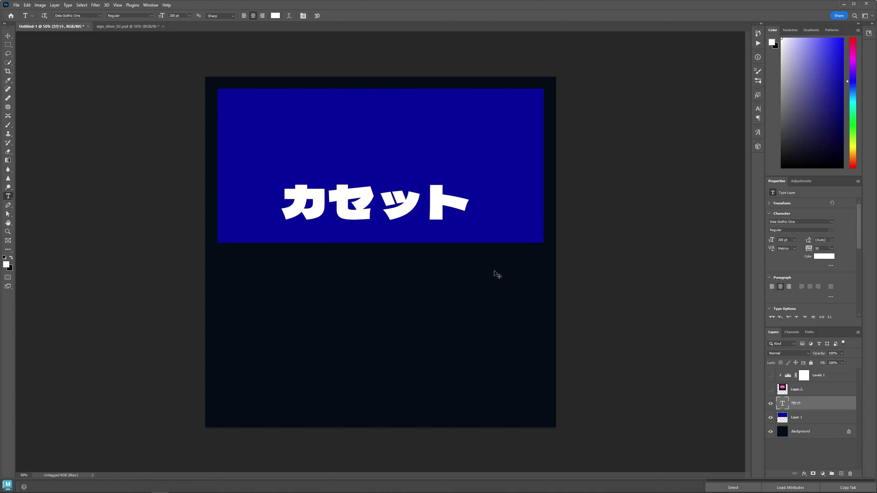
key("ctrl+t")
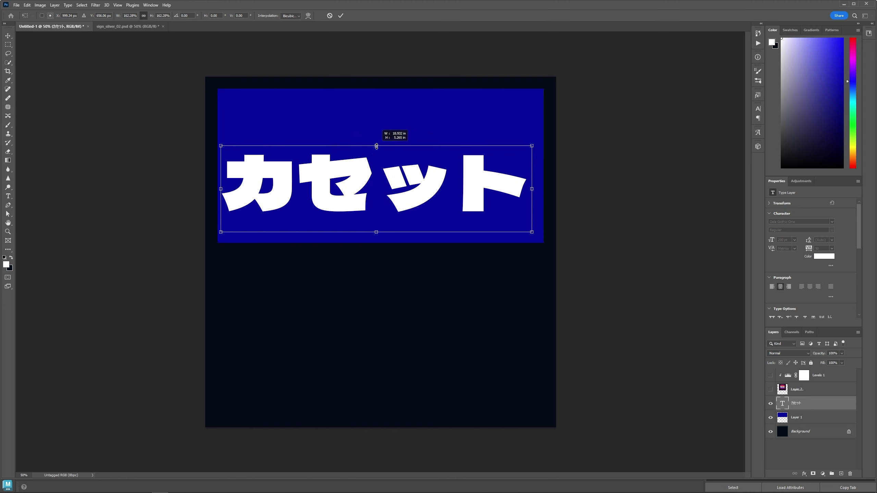